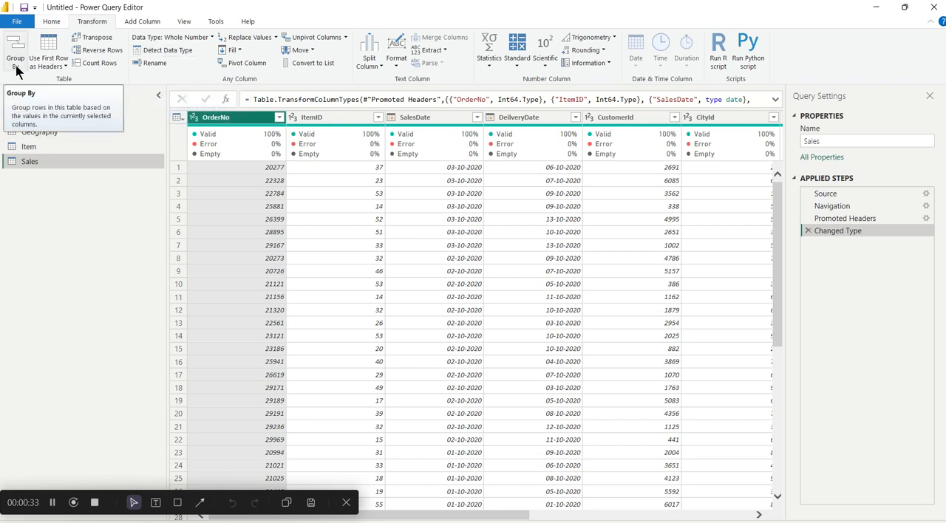
pyautogui.moveTo(205, 153)
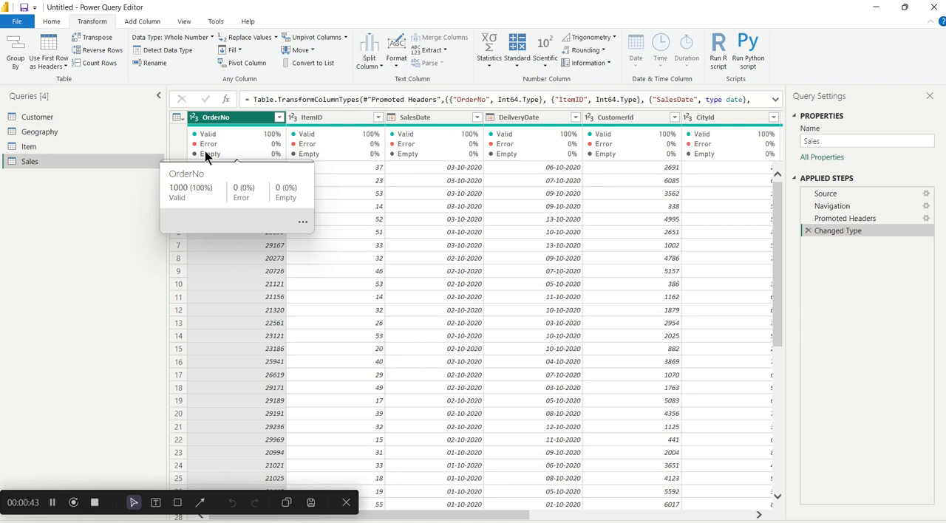
pyautogui.click(50, 22)
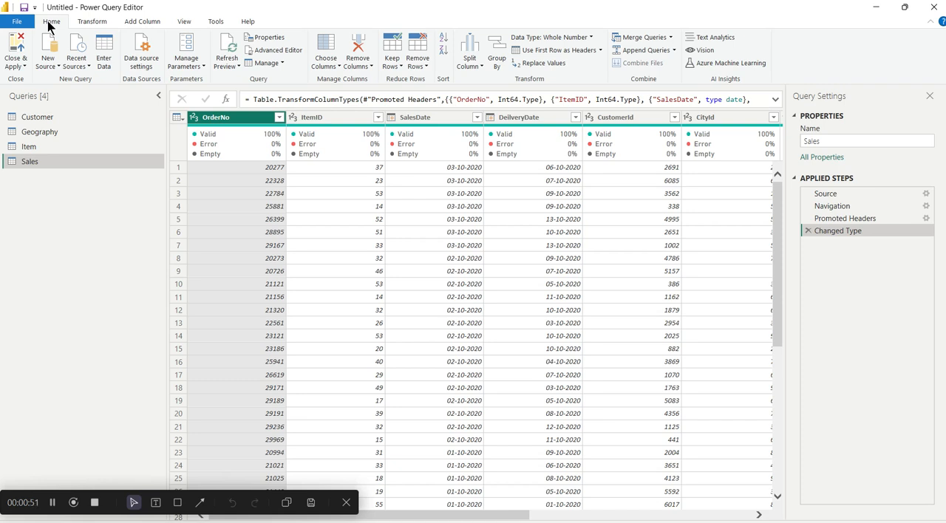
pyautogui.click(92, 22)
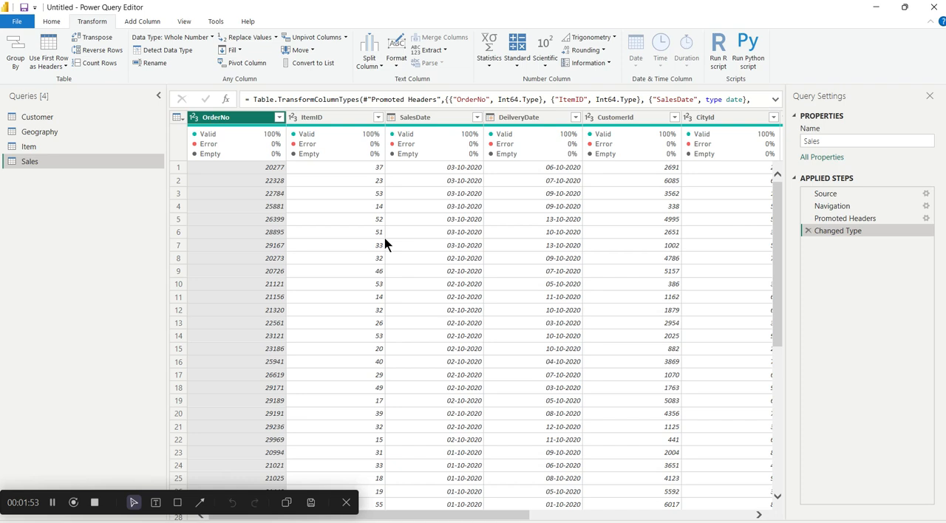
# - Start a Group By on the CustomerId column of the Sales query with Count Rows as the operation
pyautogui.click(627, 119)
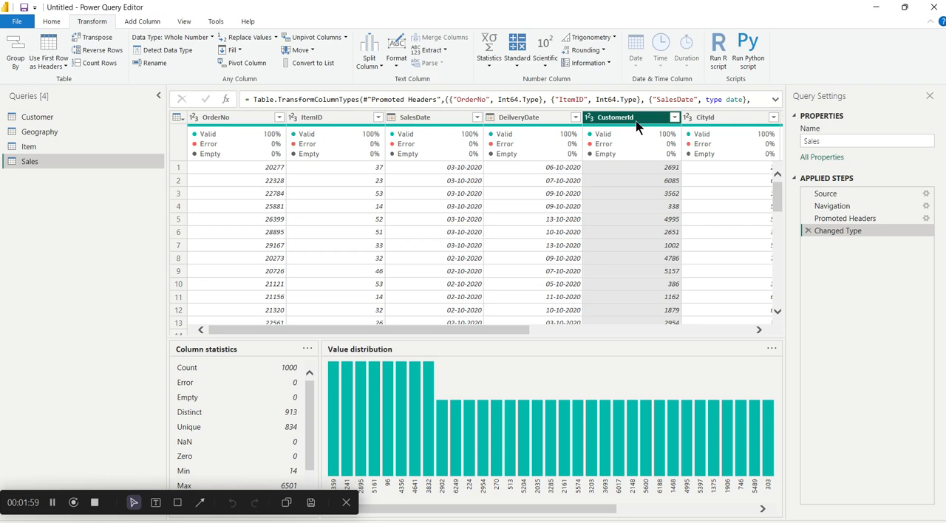
pyautogui.keyDown('ctrl'); pyautogui.click(230, 125); pyautogui.keyUp('ctrl')
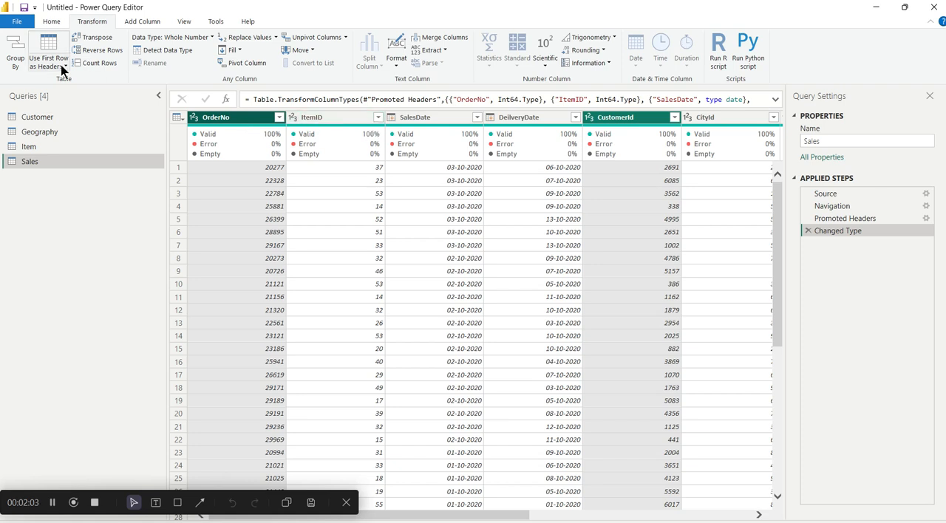
pyautogui.click(611, 117)
pyautogui.click(20, 51)
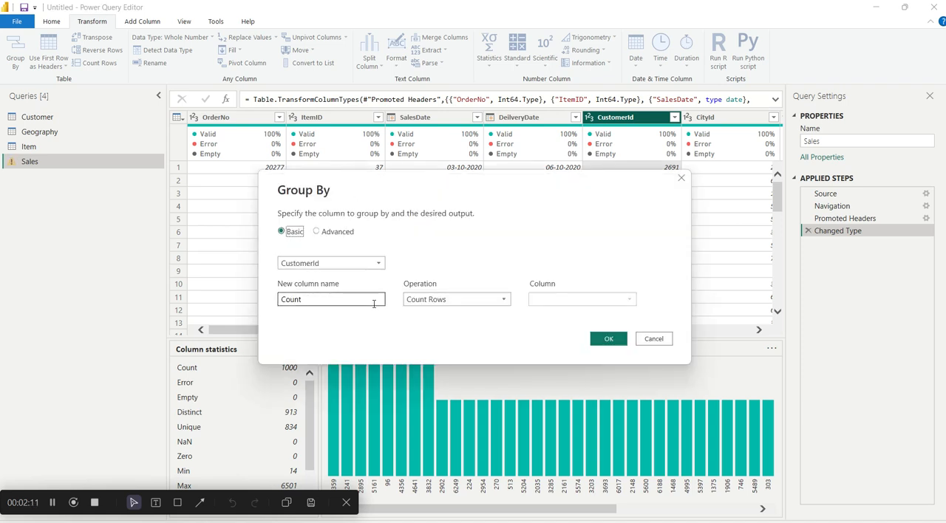
pyautogui.click(441, 302)
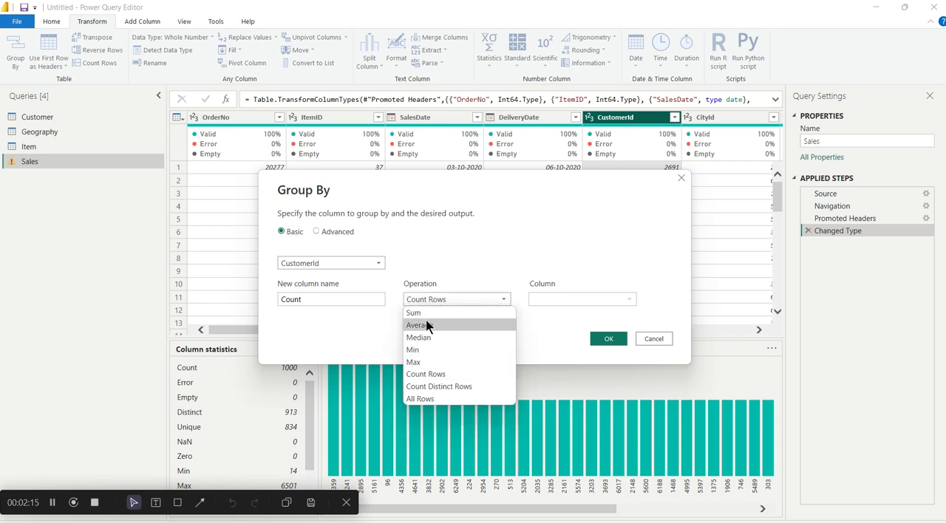
pyautogui.click(422, 378)
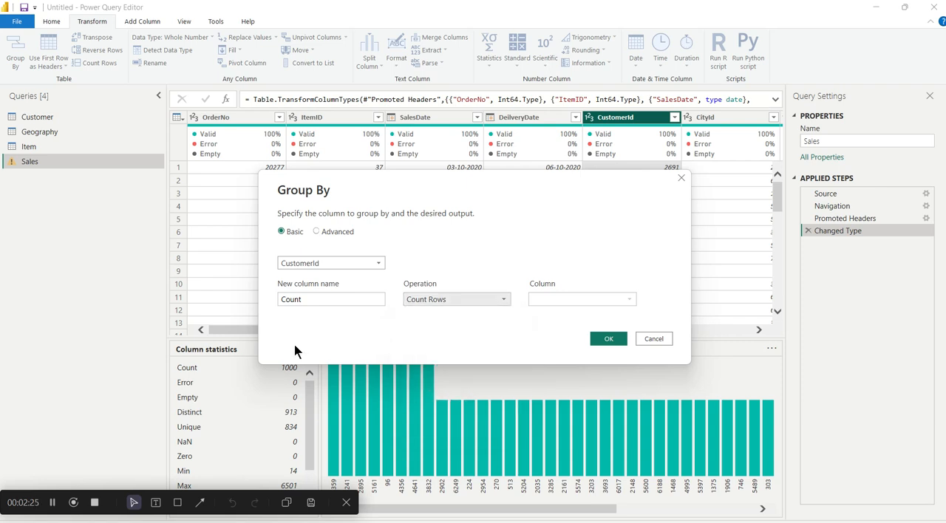
# - Switch the grouping column to OrderNo and back to CustomerId
pyautogui.click(365, 265)
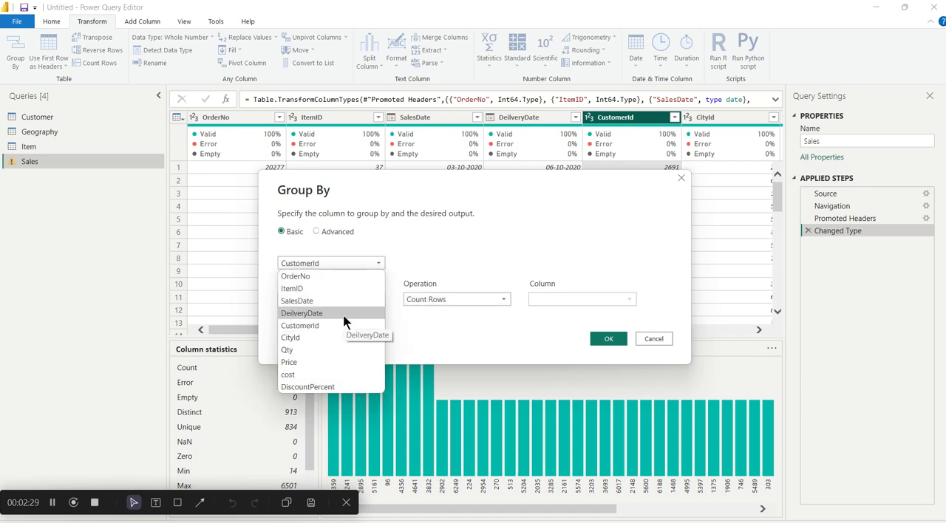
pyautogui.click(324, 278)
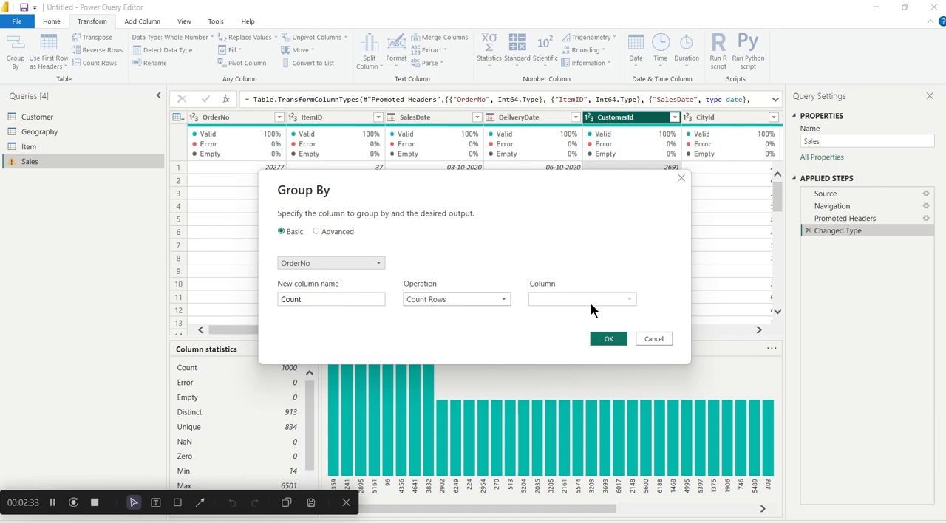
pyautogui.click(367, 266)
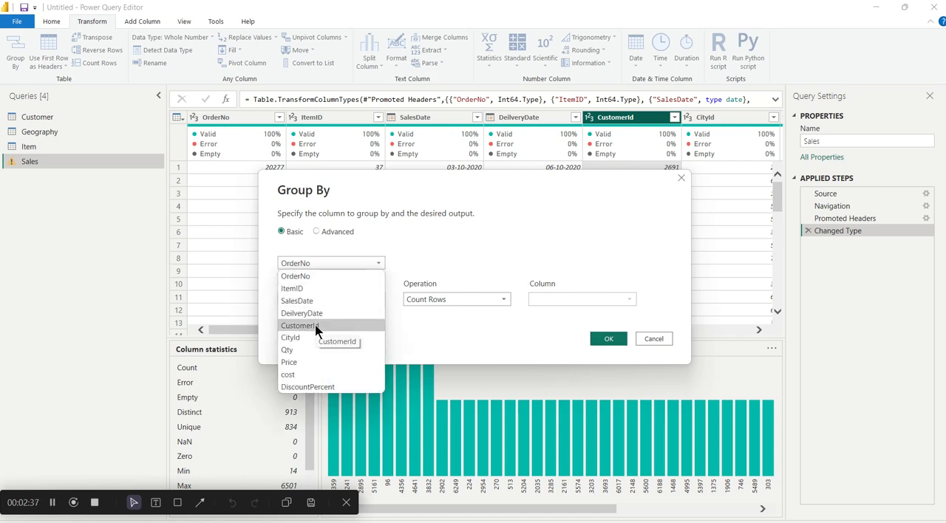
pyautogui.click(315, 328)
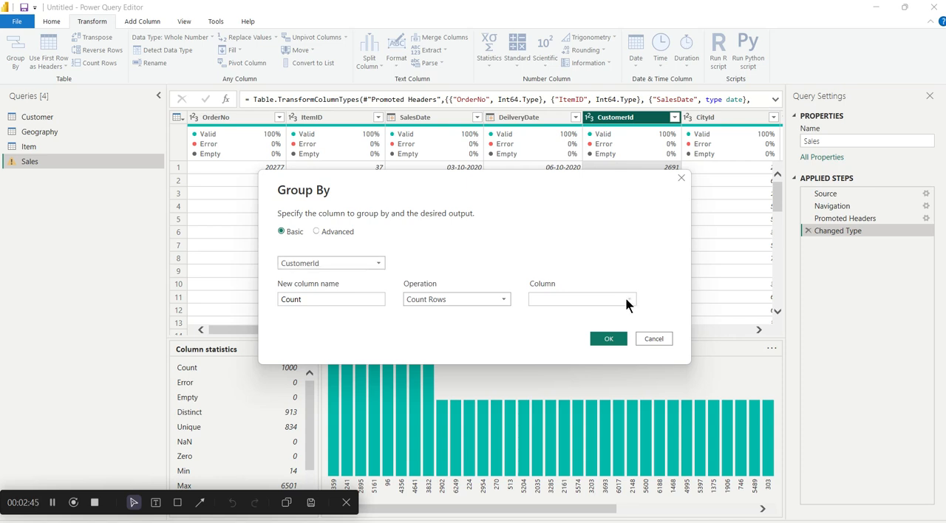
# - Try Count Rows, Sum and Count Distinct Rows as the aggregation operation for the new Count column
pyautogui.click(464, 298)
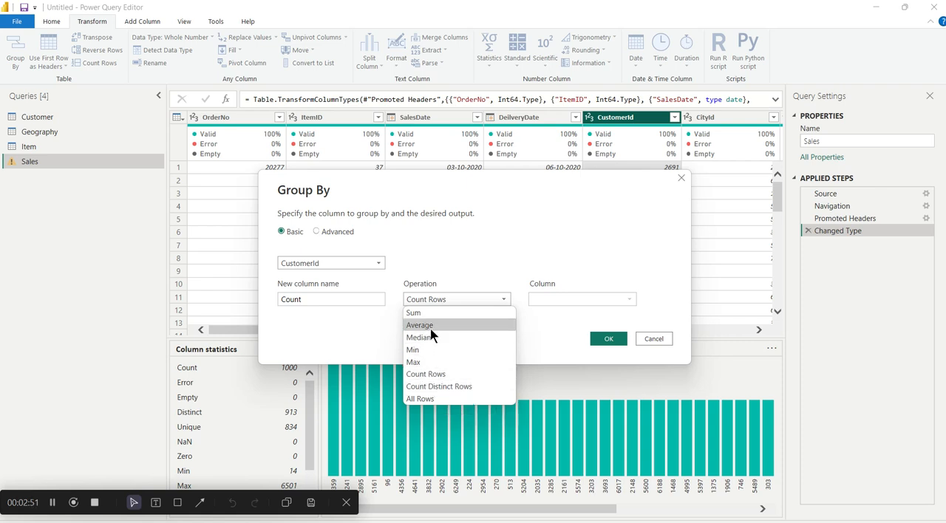
pyautogui.click(434, 374)
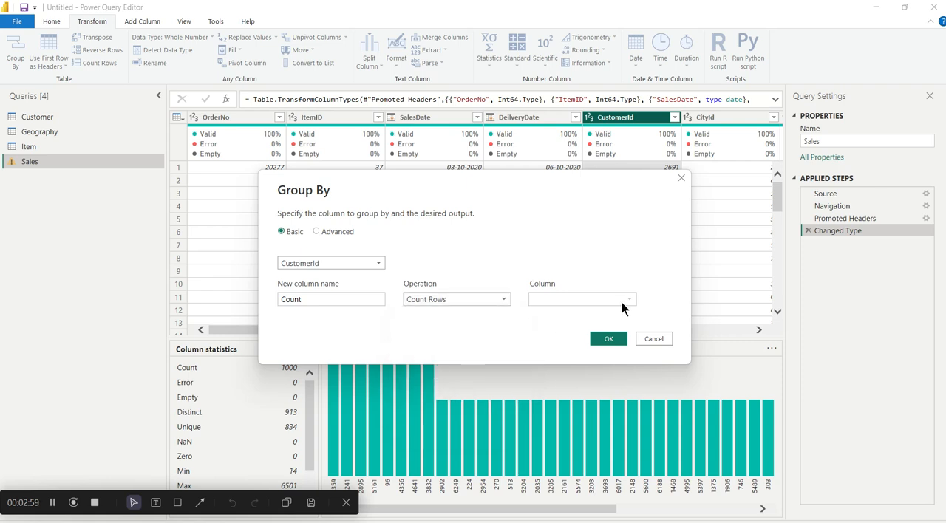
pyautogui.click(461, 297)
pyautogui.click(439, 310)
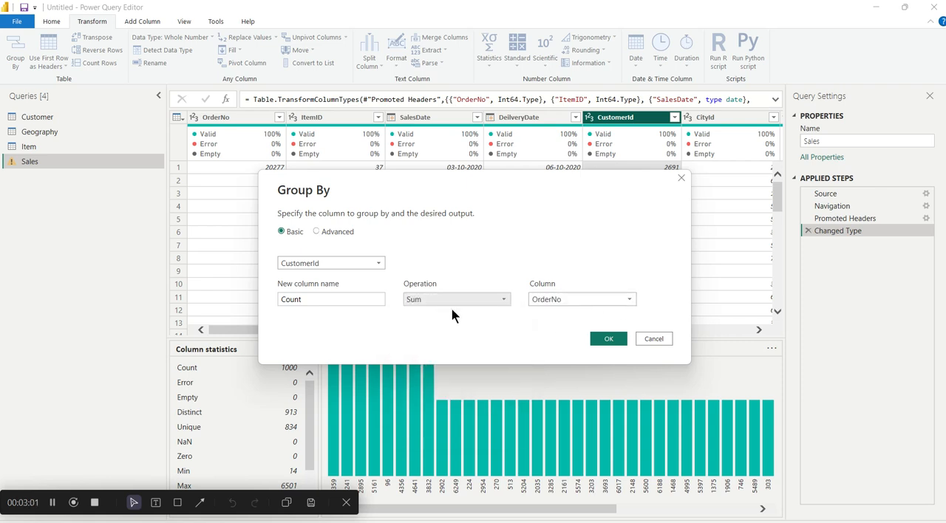
pyautogui.click(500, 301)
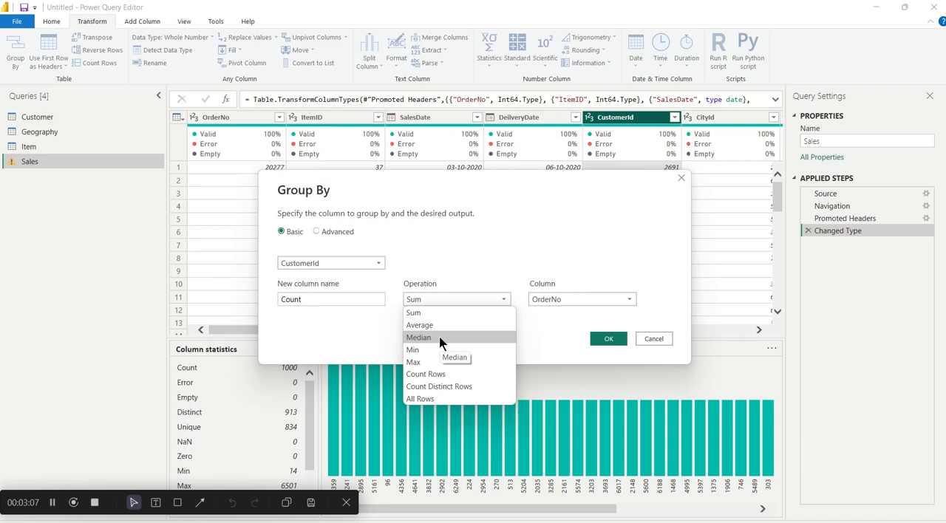
pyautogui.click(436, 387)
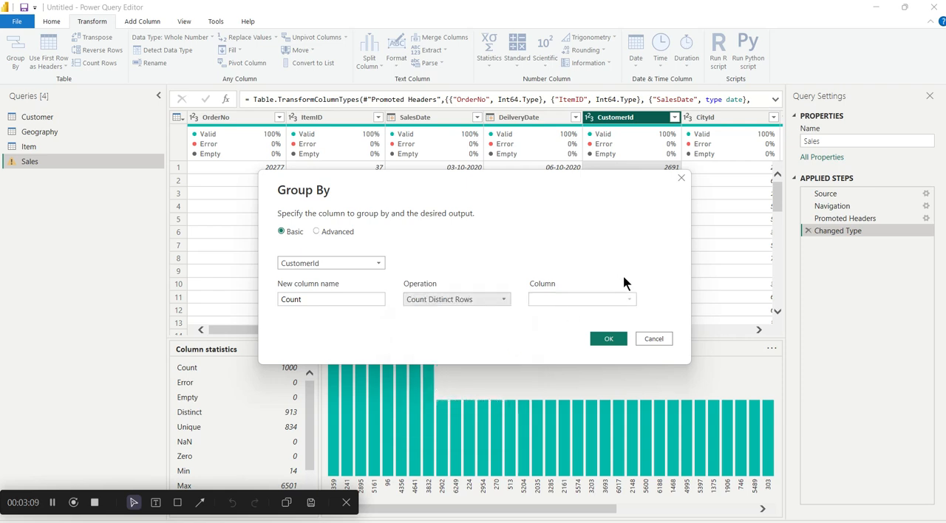
pyautogui.click(506, 302)
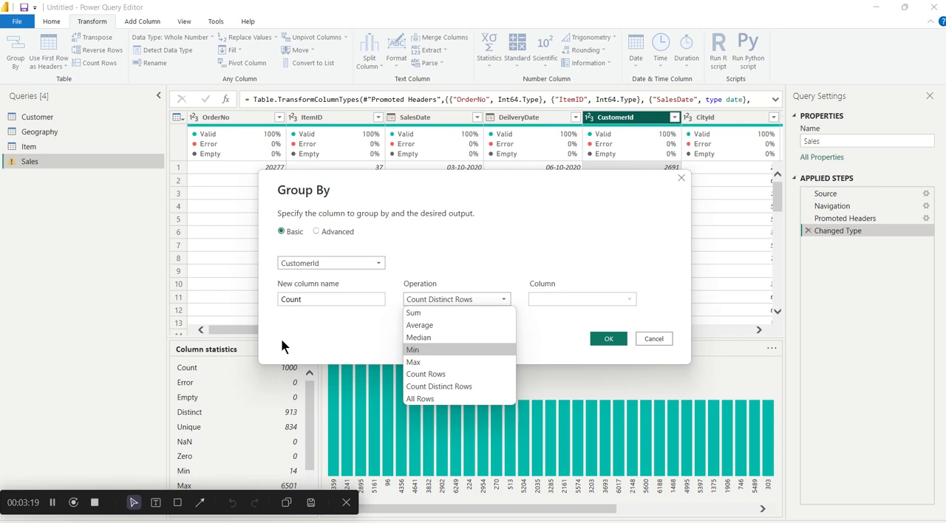
# - Switch to advanced grouping and group the sales by CustomerId, aggregating the Qty column with Sum
pyautogui.click(325, 235)
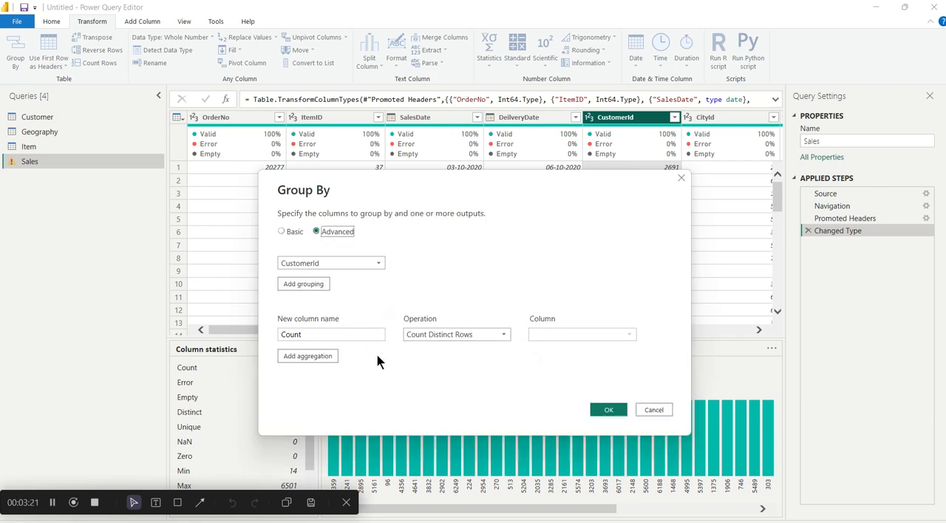
pyautogui.click(482, 334)
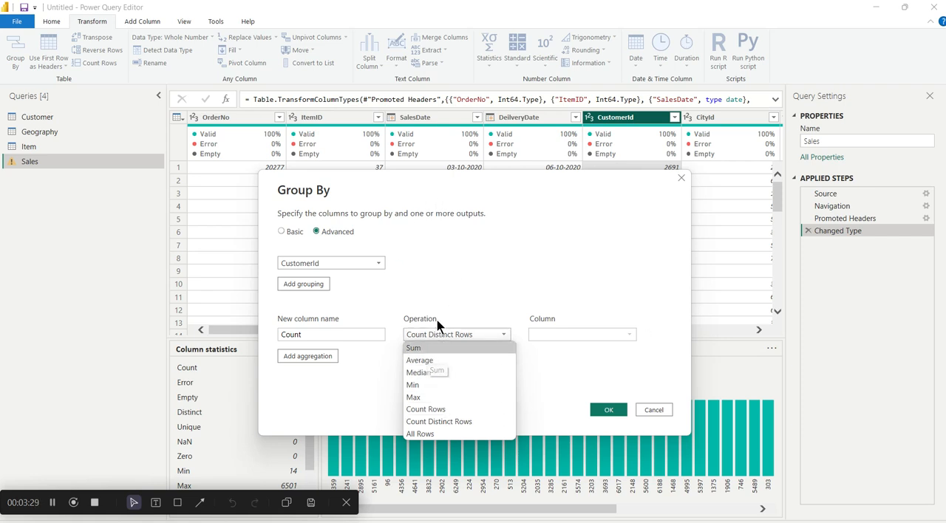
pyautogui.click(492, 333)
pyautogui.click(418, 347)
pyautogui.click(581, 334)
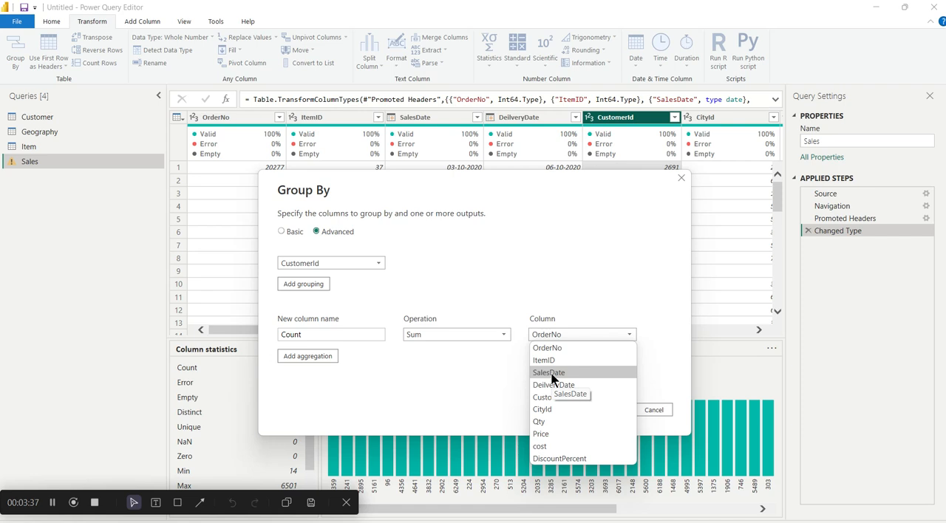
pyautogui.click(553, 419)
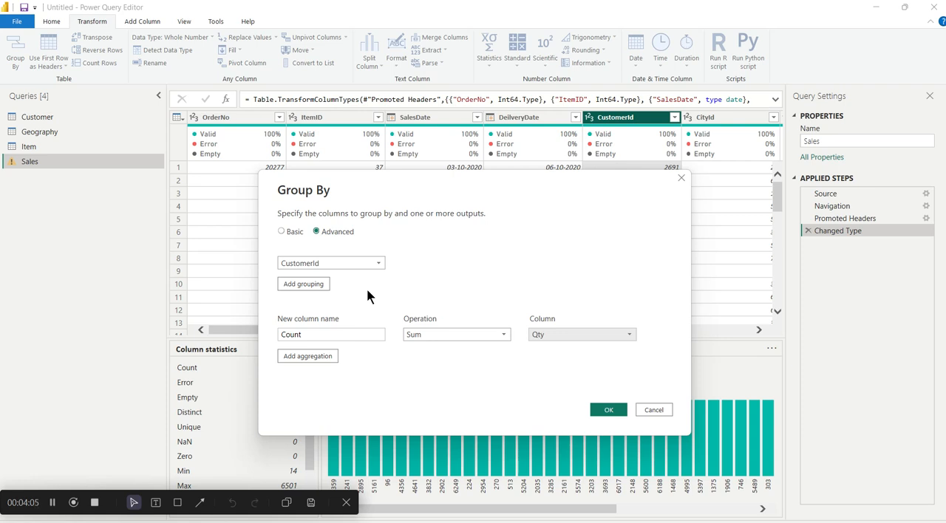
pyautogui.click(611, 410)
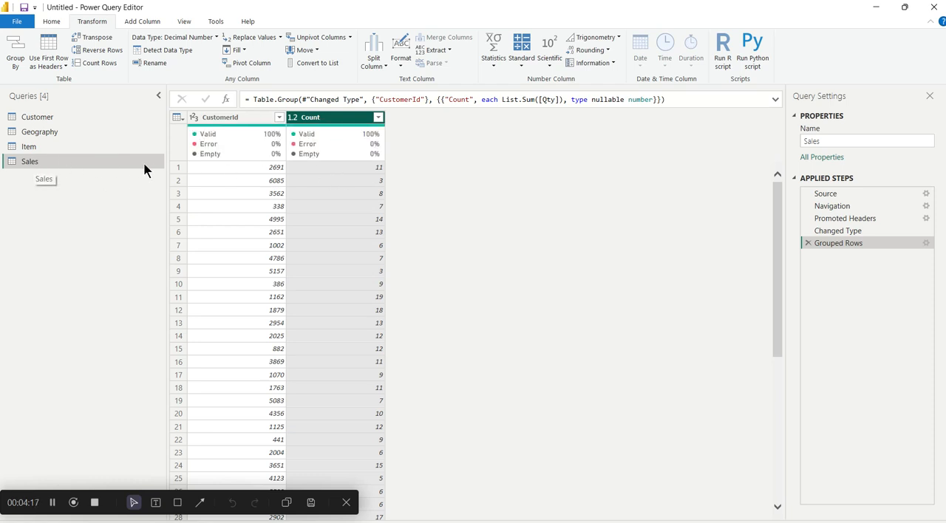
# - Copy the grouped Sales query and paste it as a second query in the query list
pyautogui.rightClick(28, 159)
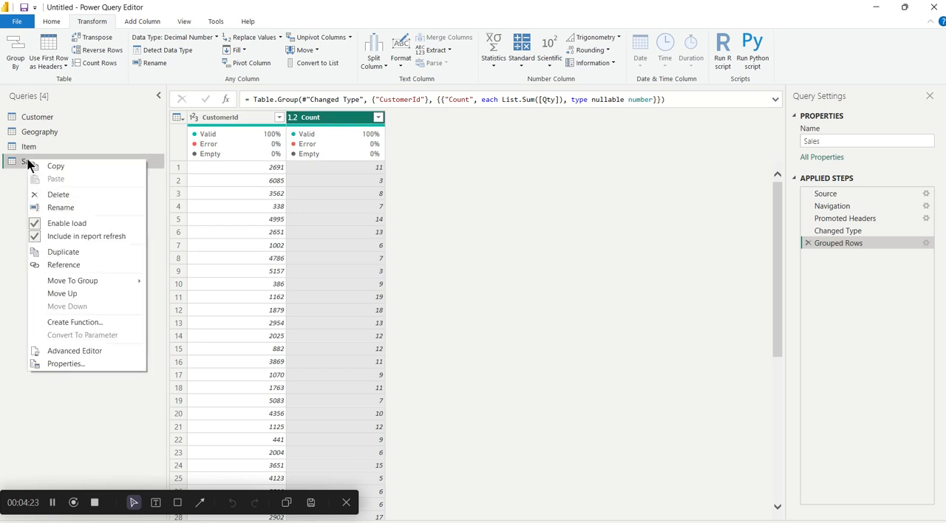
pyautogui.click(46, 168)
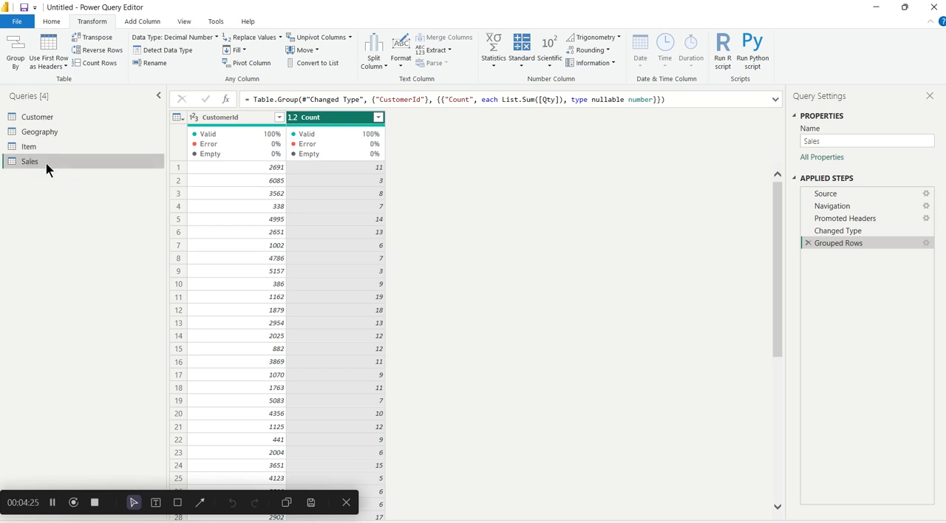
pyautogui.hotkey('ctrl', 'v')
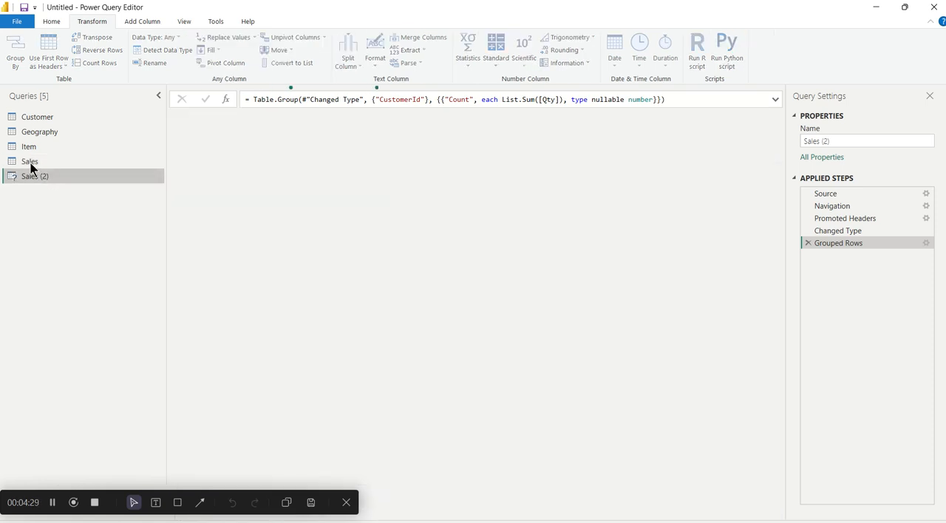
# - Delete the Grouped Rows step from the original Sales query to restore its ungrouped rows
pyautogui.click(31, 163)
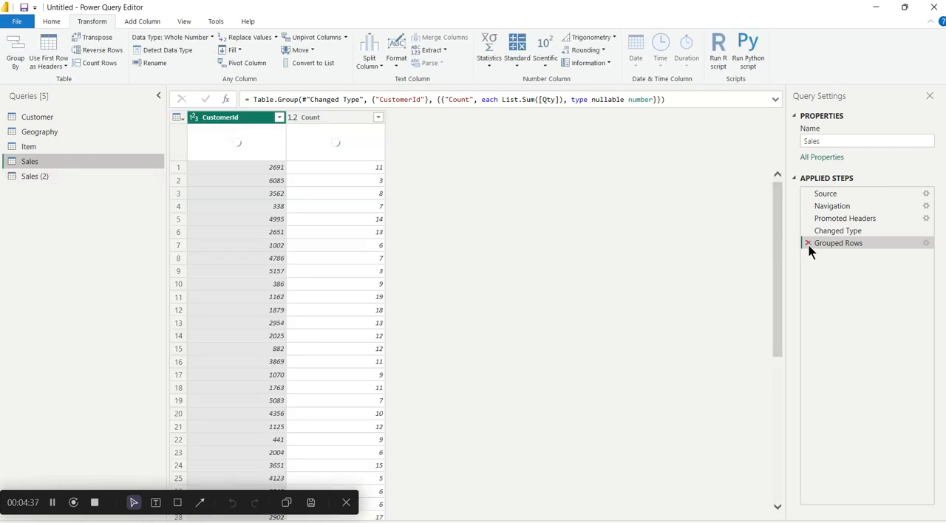
pyautogui.click(808, 244)
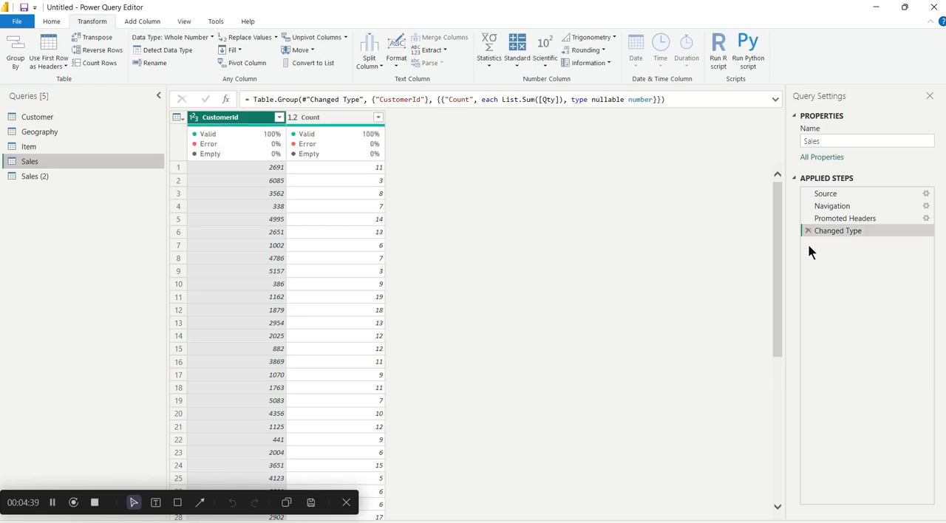
pyautogui.hscroll(2, 446, 255)
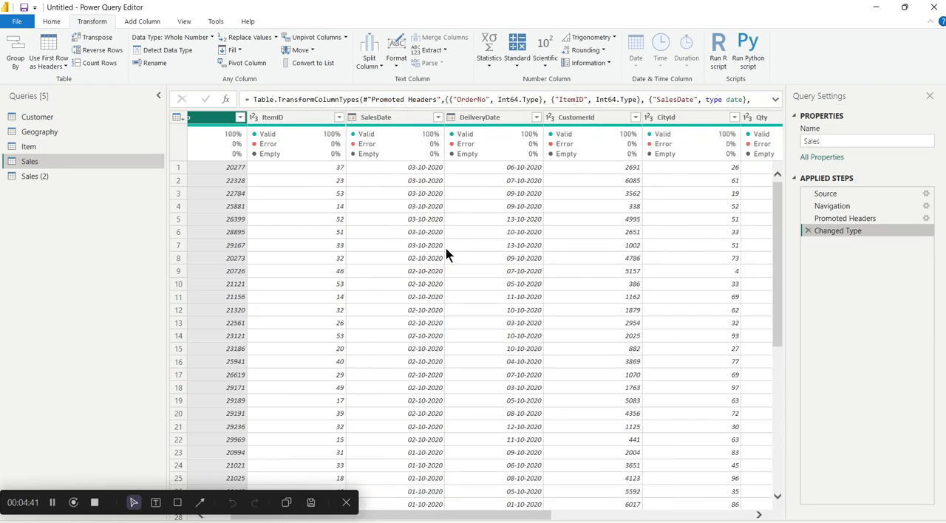
# - Rename the pasted Sales (2) query as "group data activity"
pyautogui.click(61, 172)
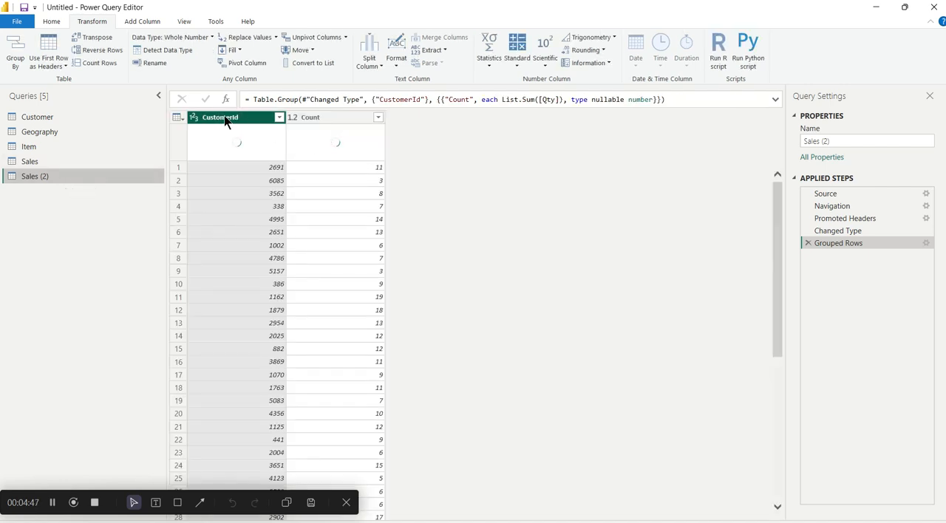
pyautogui.click(281, 169)
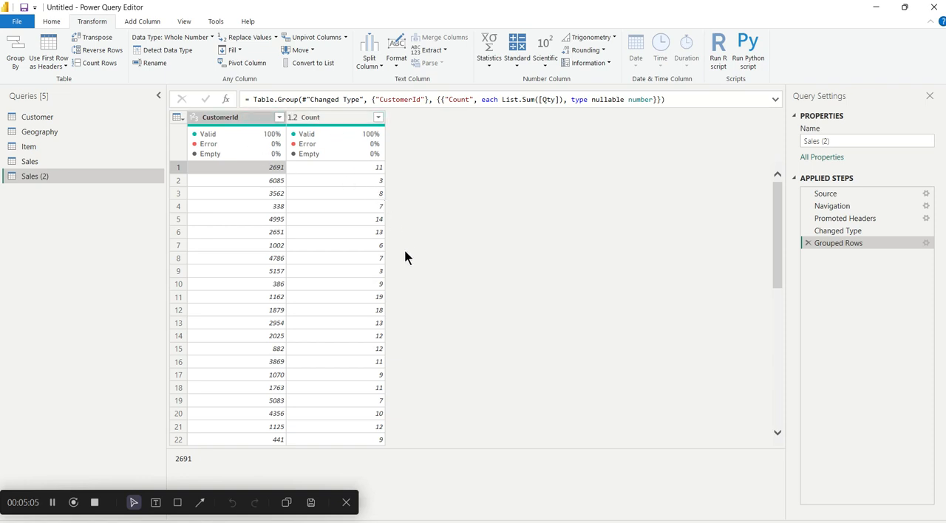
pyautogui.scroll(-2, 316, 242)
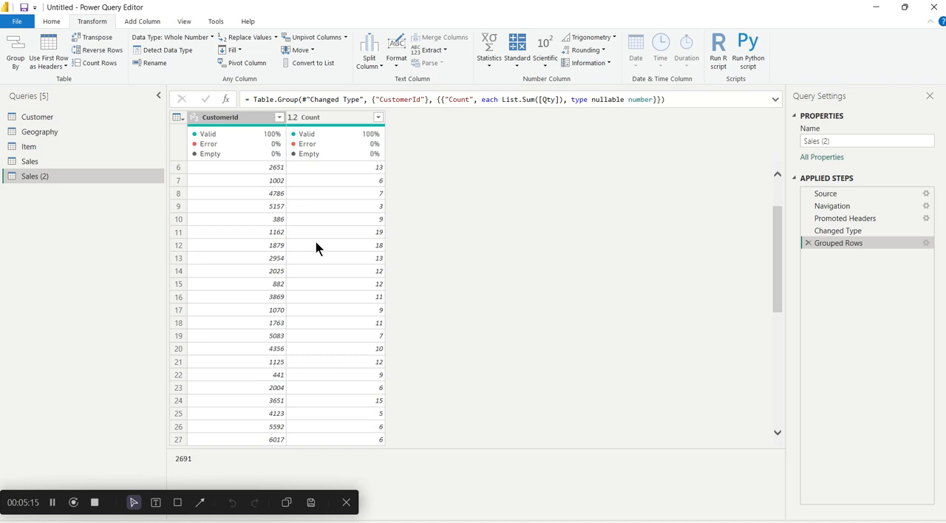
pyautogui.click(316, 244)
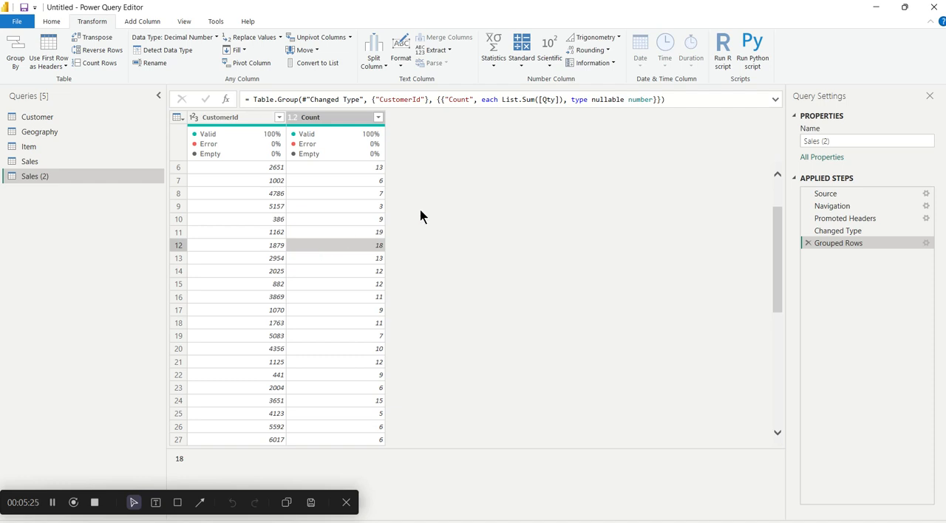
pyautogui.doubleClick(35, 179)
pyautogui.press('BackSpace')
pyautogui.write('group r')
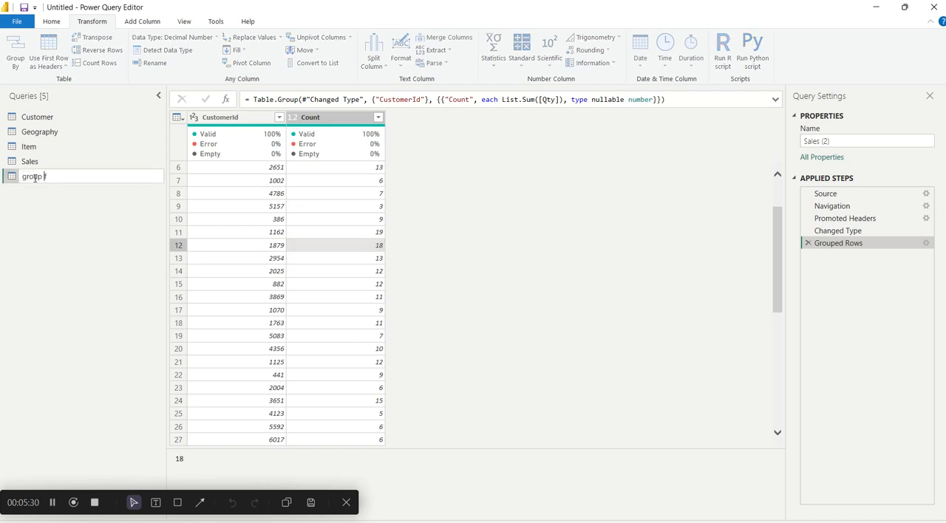
pyautogui.press('BackSpace')
pyautogui.write('data activity')
pyautogui.press('Return')
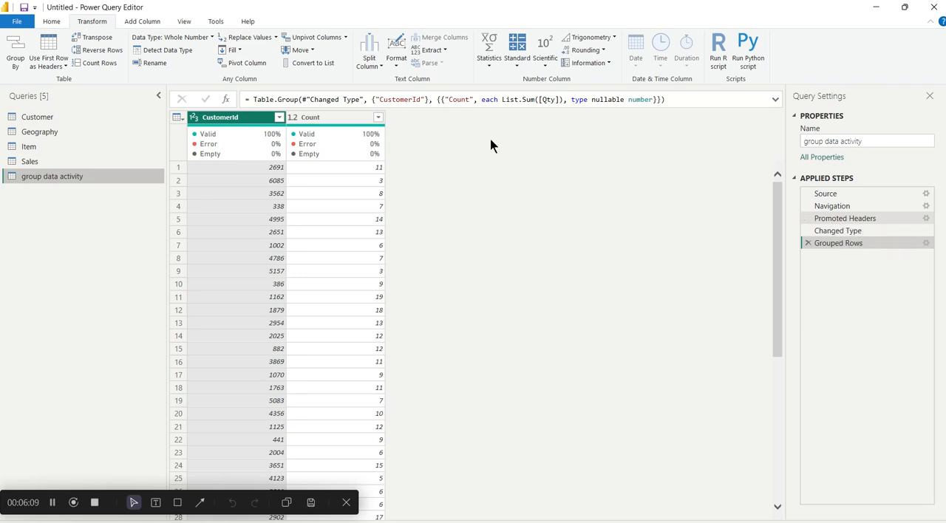
# - Rename the Count column of the grouped query as "qty ordered per customer"
pyautogui.doubleClick(314, 118)
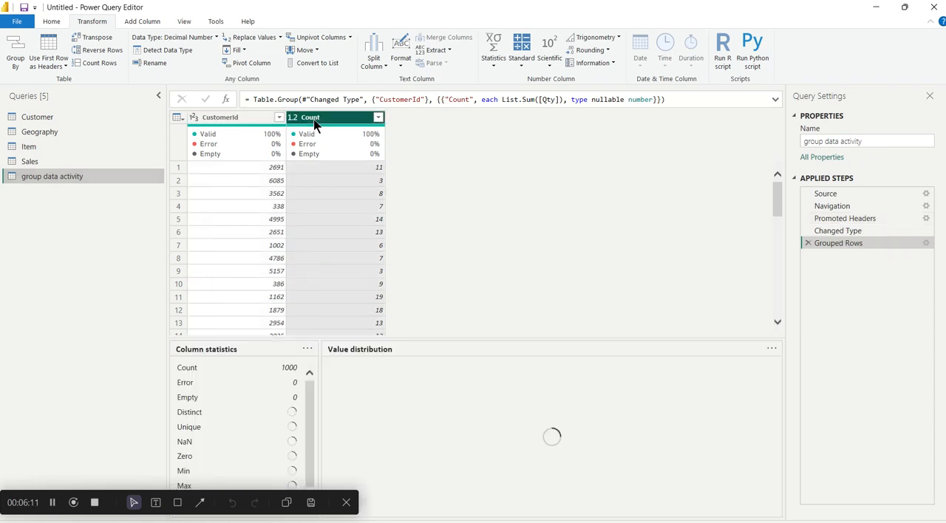
pyautogui.write('qty')
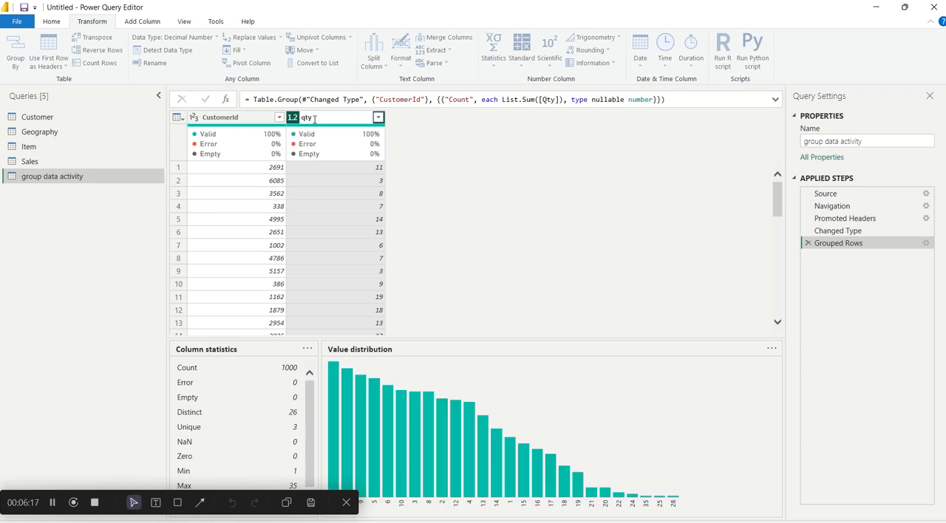
pyautogui.write(' ordered per customer')
pyautogui.press('Return')
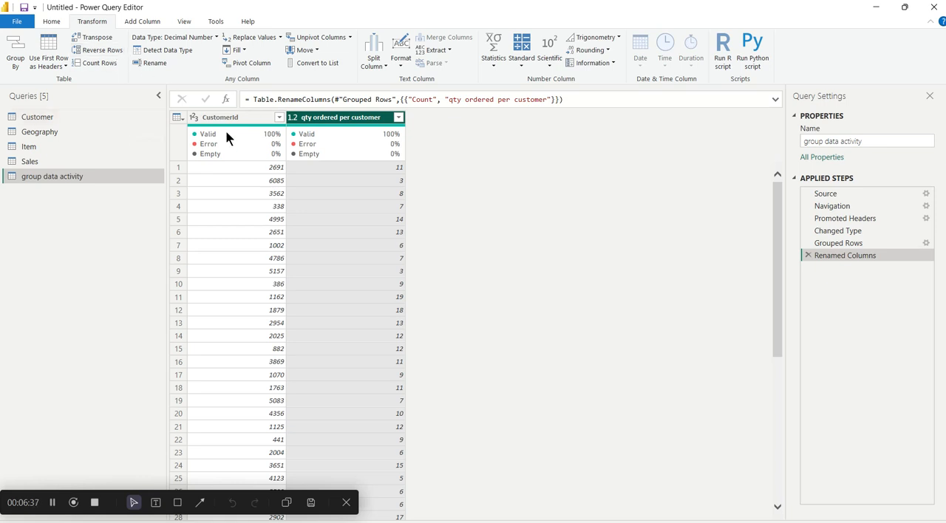
# - Transpose the grouped table and promote its first row to column headers
pyautogui.moveTo(227, 125)
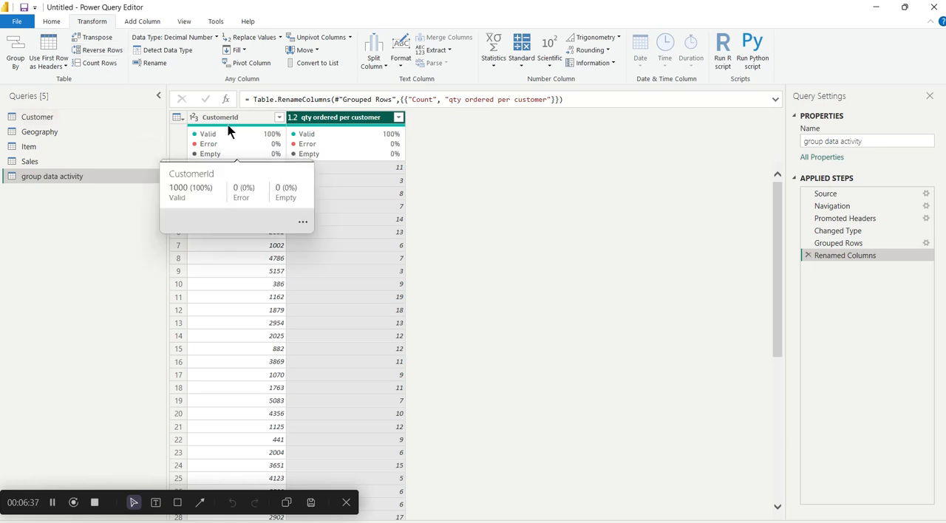
pyautogui.click(178, 117)
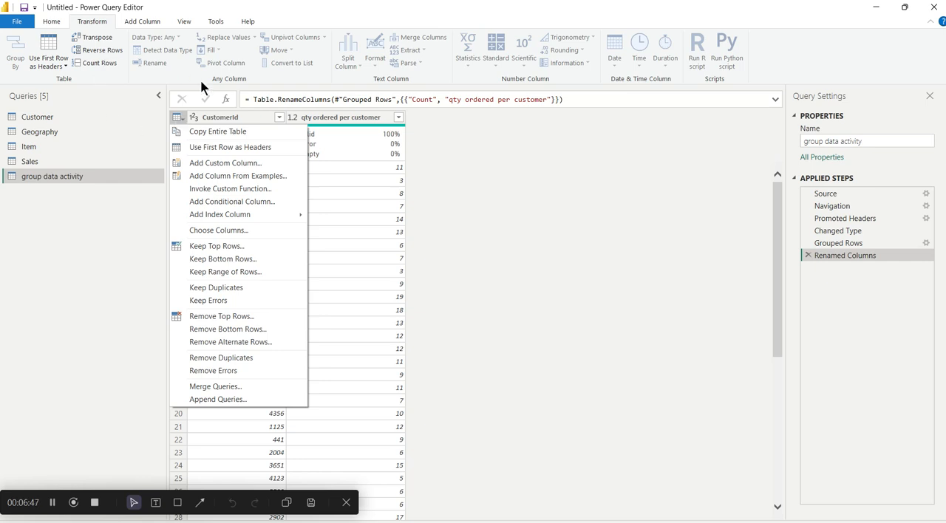
pyautogui.click(224, 112)
pyautogui.click(96, 38)
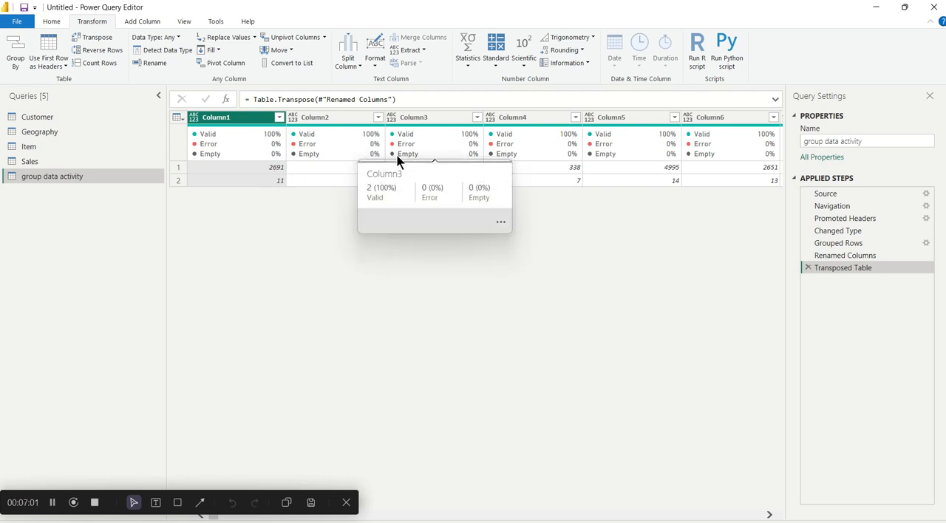
pyautogui.click(49, 45)
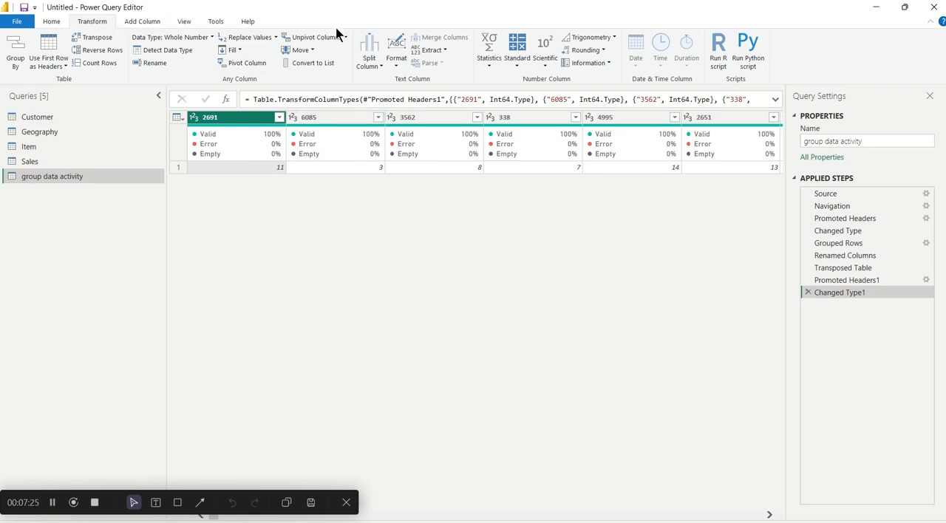
pyautogui.click(174, 119)
pyautogui.click(177, 118)
pyautogui.click(177, 118)
pyautogui.click(569, 258)
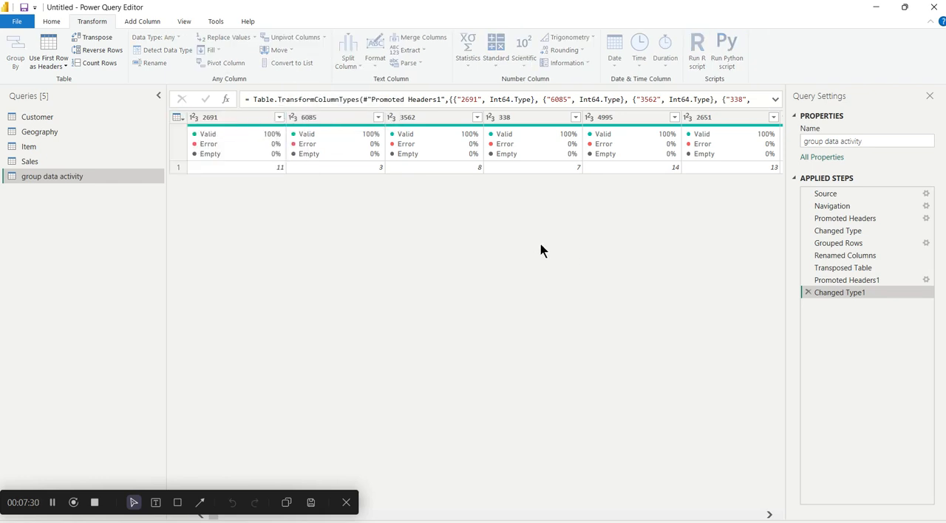
pyautogui.click(198, 119)
pyautogui.click(181, 118)
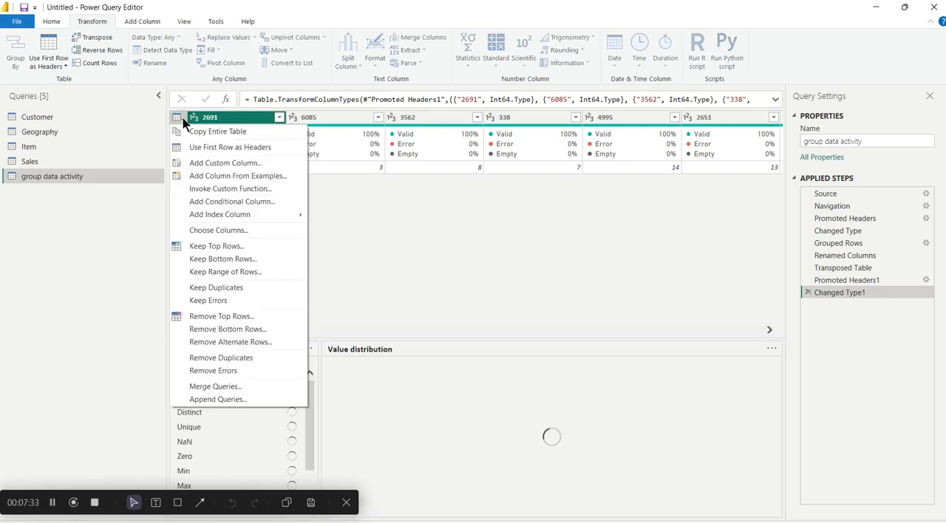
pyautogui.click(498, 279)
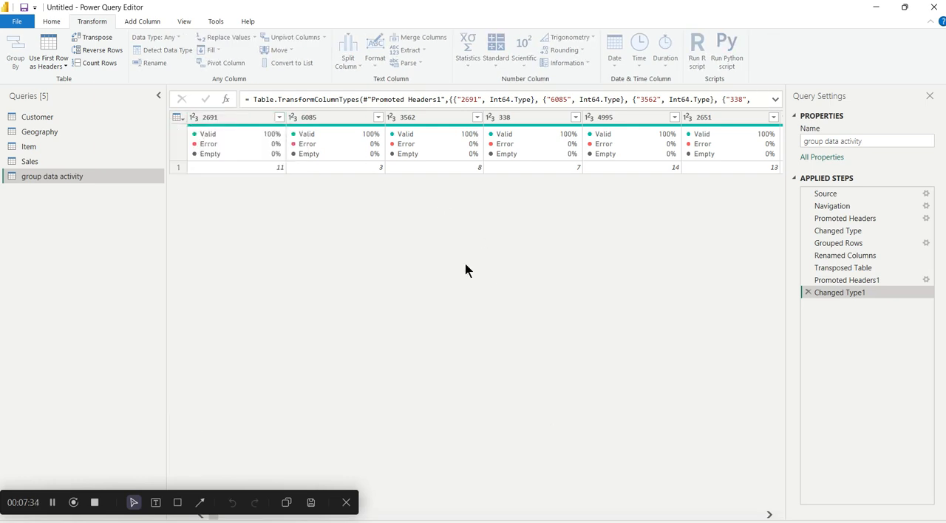
pyautogui.click(175, 121)
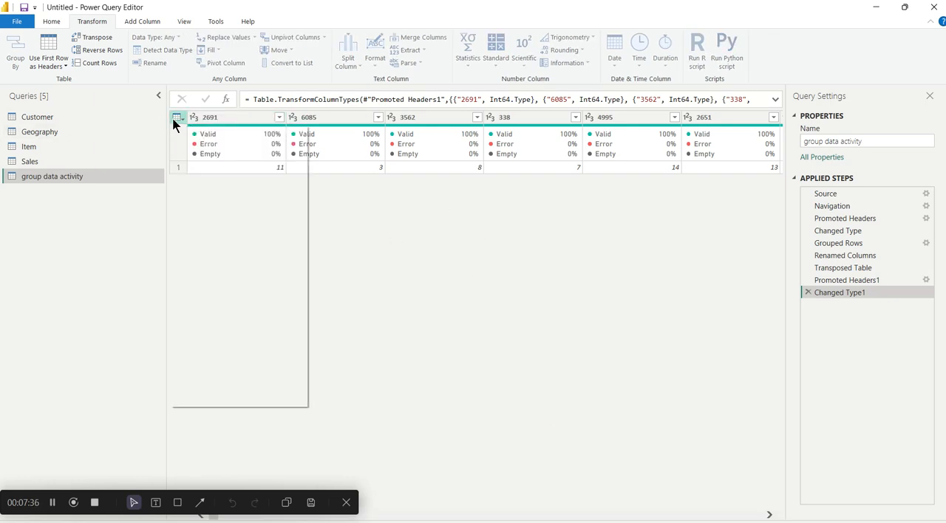
pyautogui.click(344, 120)
# - Select all columns of the transposed table and unpivot them into attribute and value pairs
pyautogui.click(220, 118)
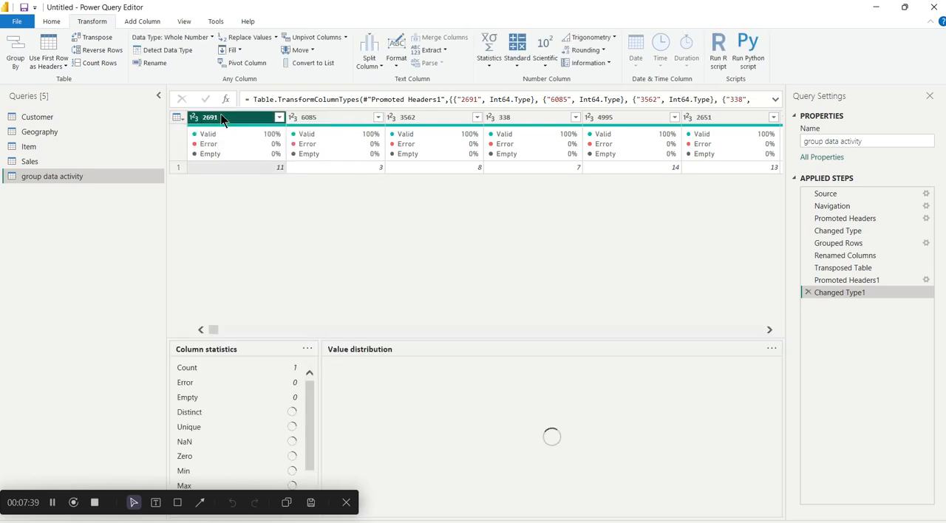
pyautogui.hotkey('ctrl', 'a')
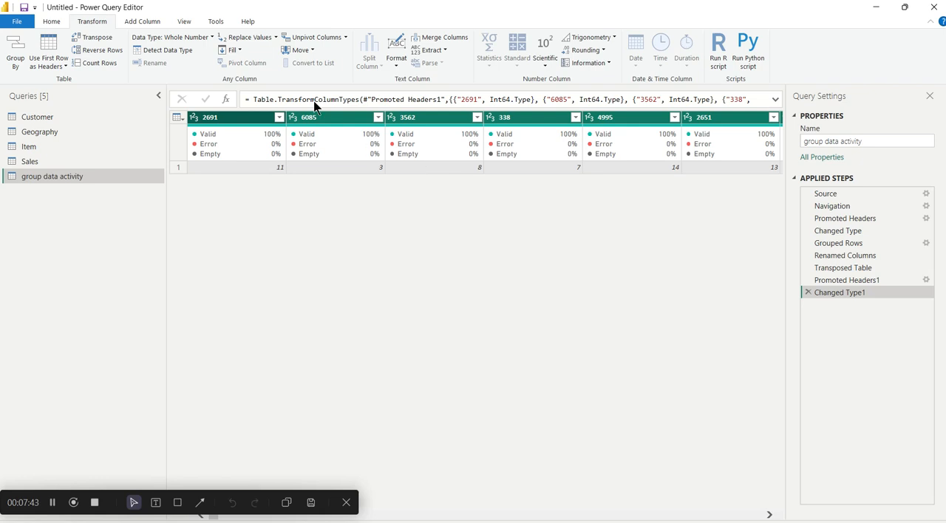
pyautogui.click(336, 40)
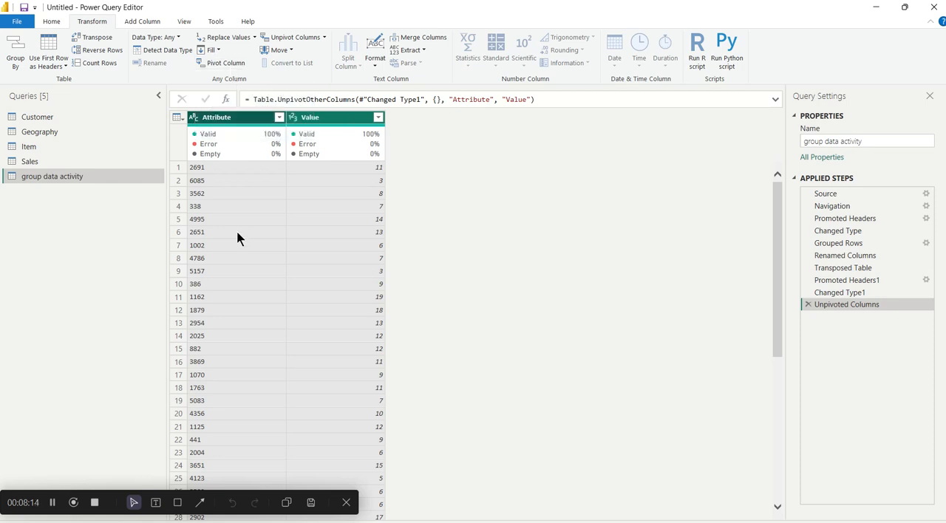
# - Pivot the Attribute column with Value as the values column, and delete that pivot from the applied steps
pyautogui.click(225, 118)
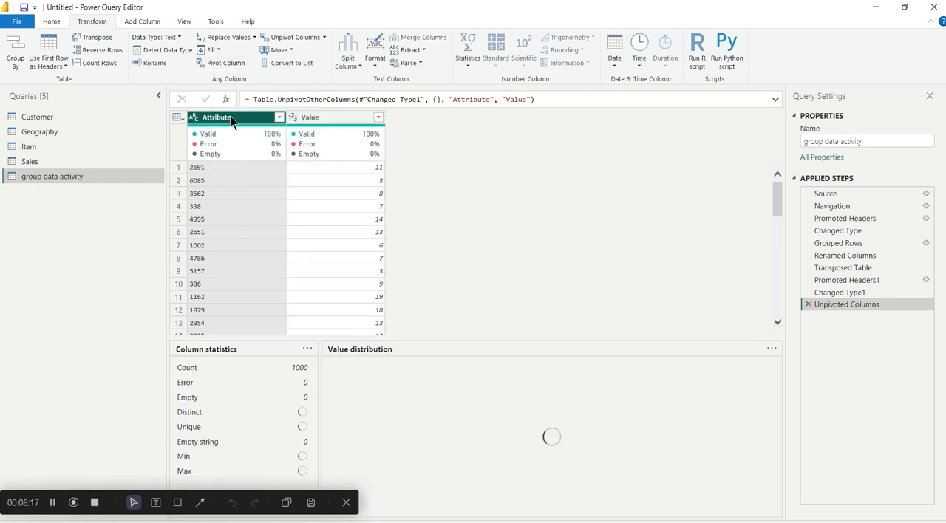
pyautogui.click(220, 59)
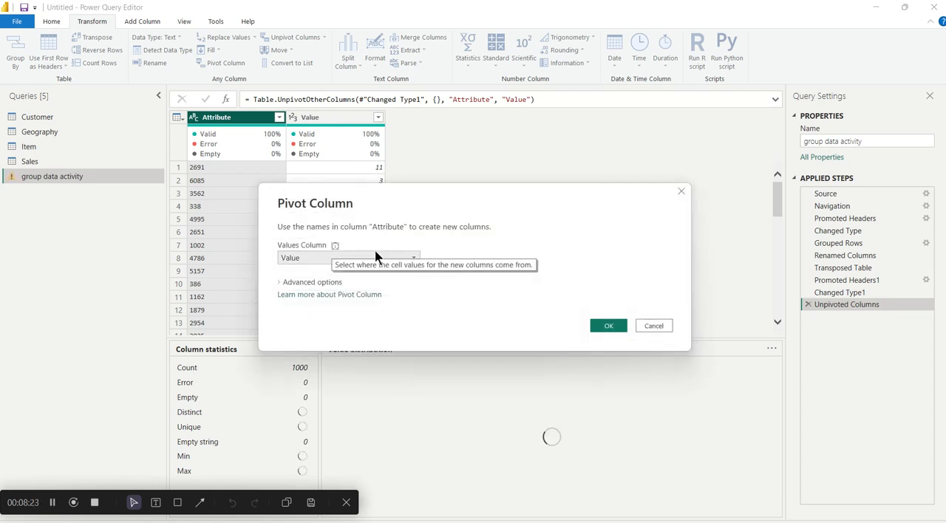
pyautogui.click(330, 253)
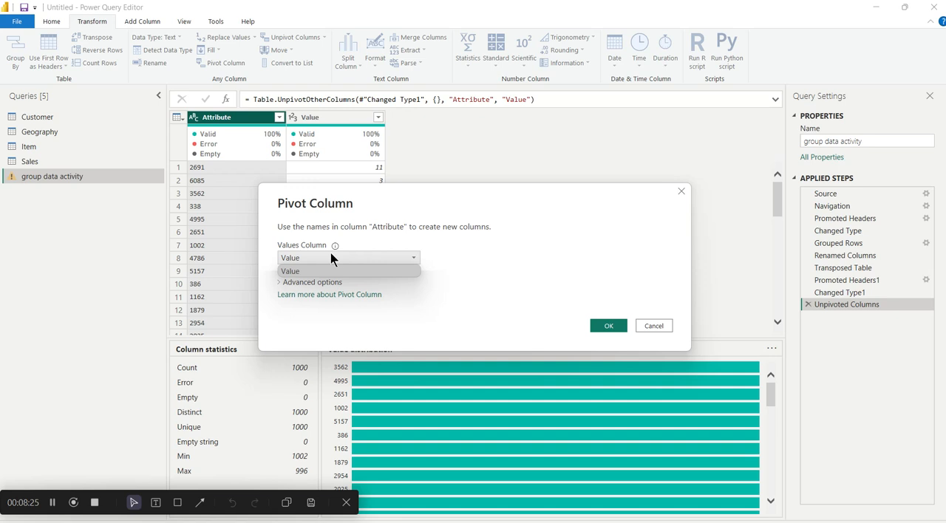
pyautogui.click(330, 255)
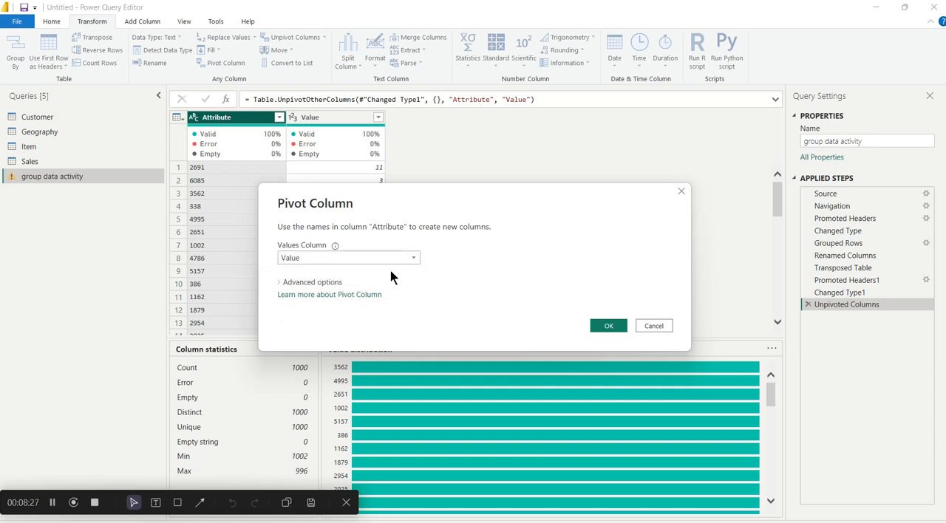
pyautogui.click(609, 325)
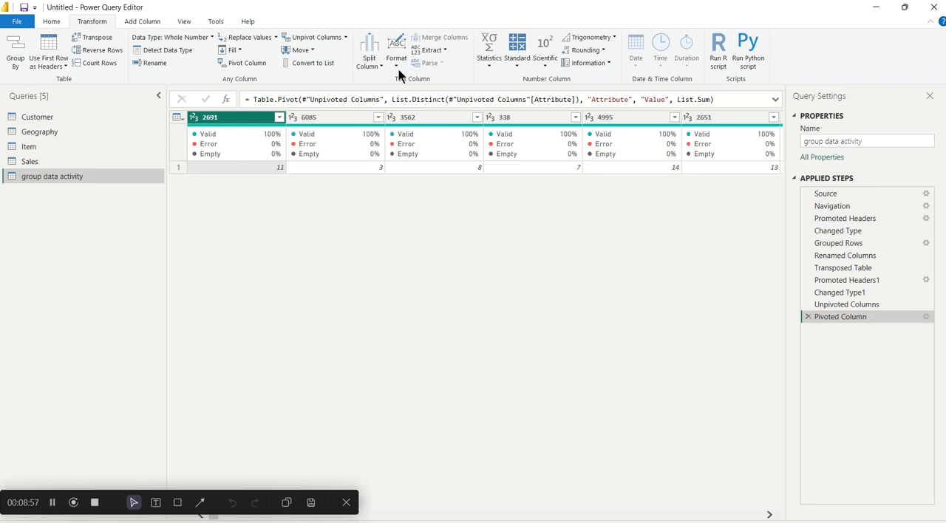
pyautogui.click(808, 316)
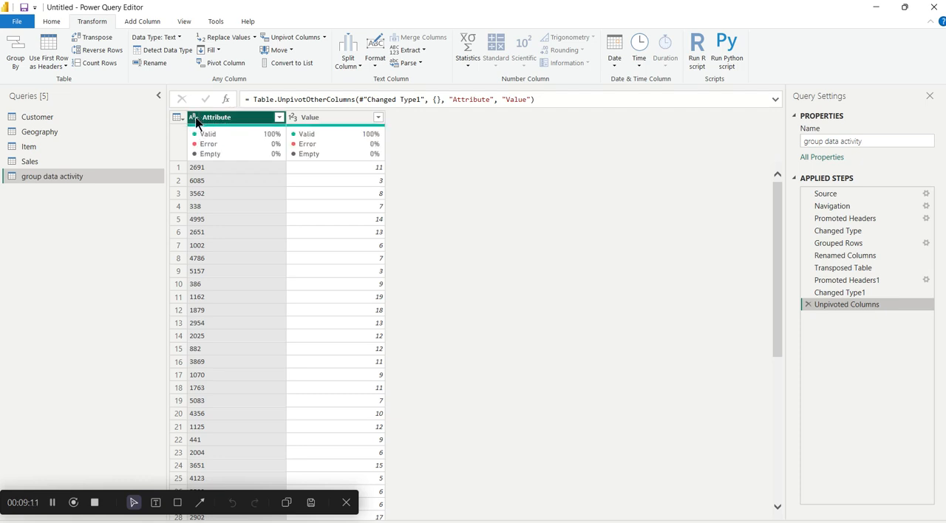
# - Rename the Attribute column as "Customer id"
pyautogui.click(224, 118)
pyautogui.doubleClick(223, 118)
pyautogui.press('BackSpace')
pyautogui.write('Customer')
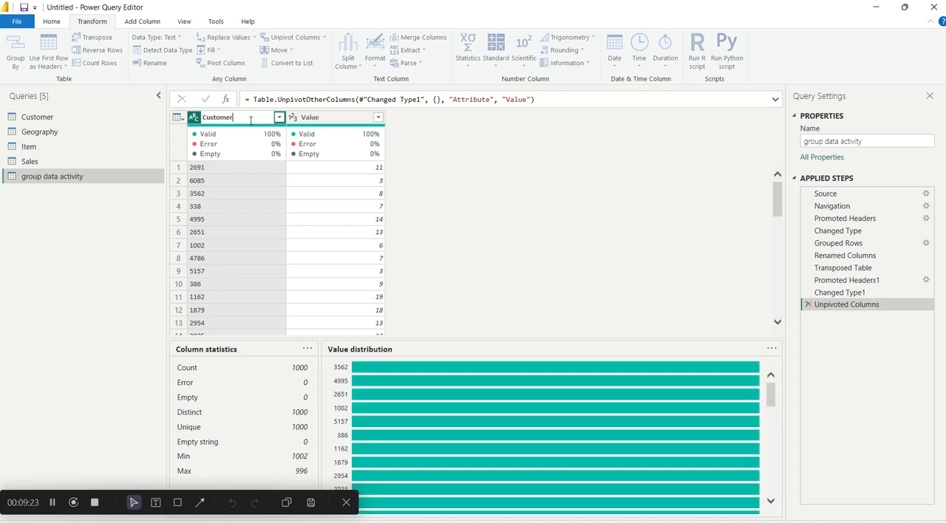
pyautogui.write('id')
pyautogui.press('Return')
# - Rename the Value column as "Qty ordered er customer"
pyautogui.click(313, 118)
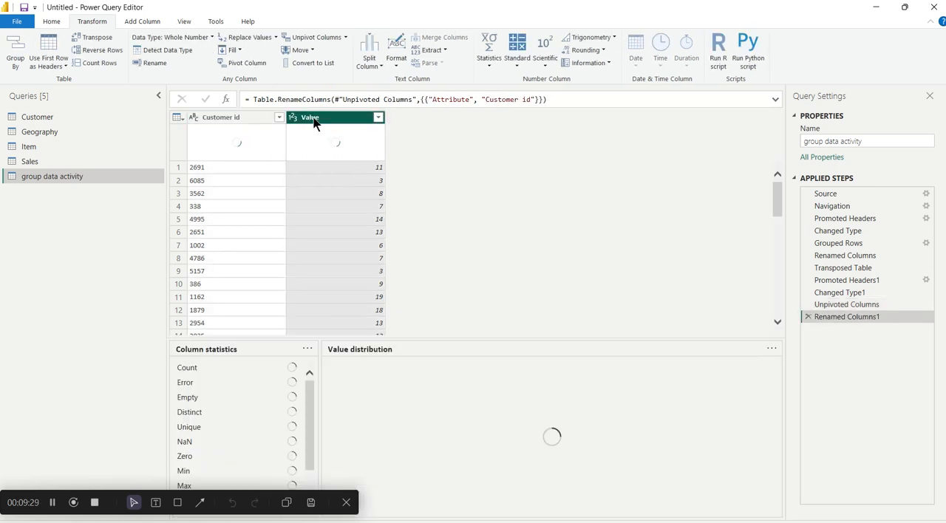
pyautogui.press('BackSpace')
pyautogui.press('BackSpace')
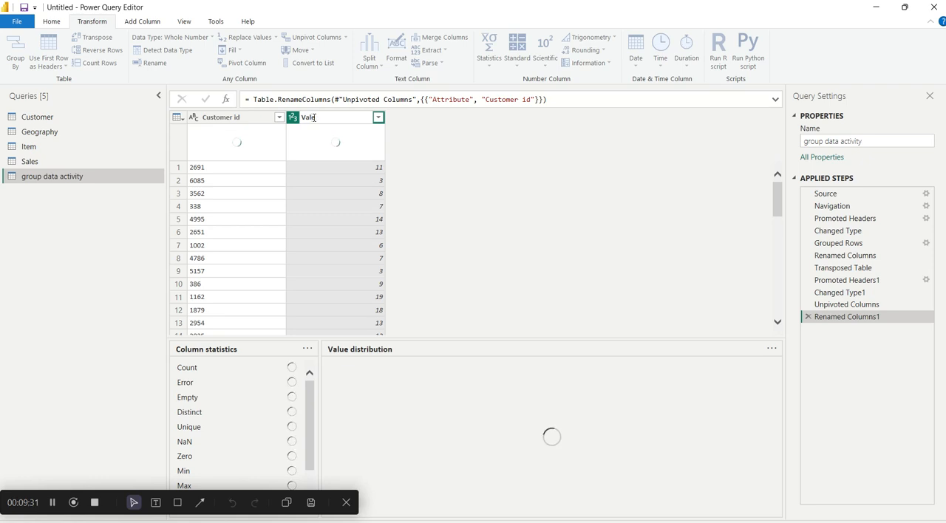
pyautogui.press('BackSpace')
pyautogui.press('BackSpace')
pyautogui.press('BackSpace')
pyautogui.write('Oty')
pyautogui.write(' ordered')
pyautogui.write(' er custom')
pyautogui.press('Escape')
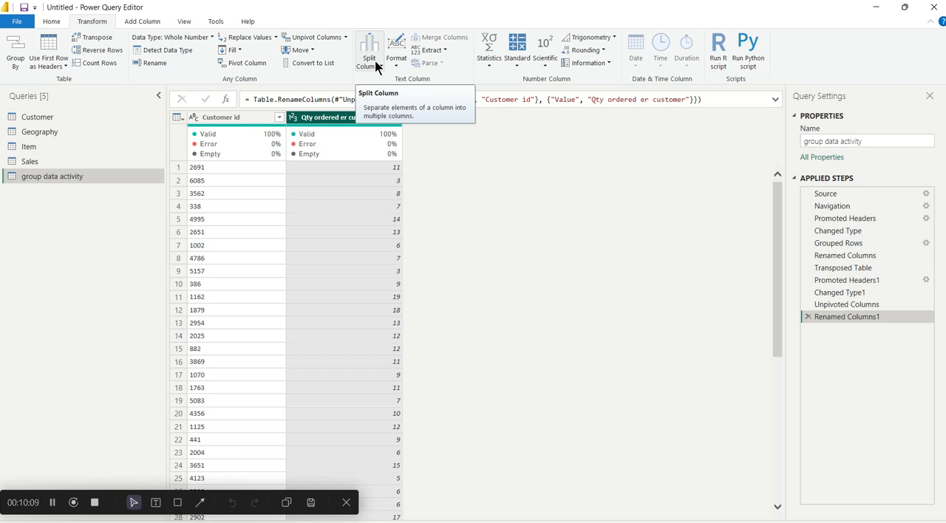
# - Examine the columns of the Sales query and compare them with the group data activity query
pyautogui.click(29, 161)
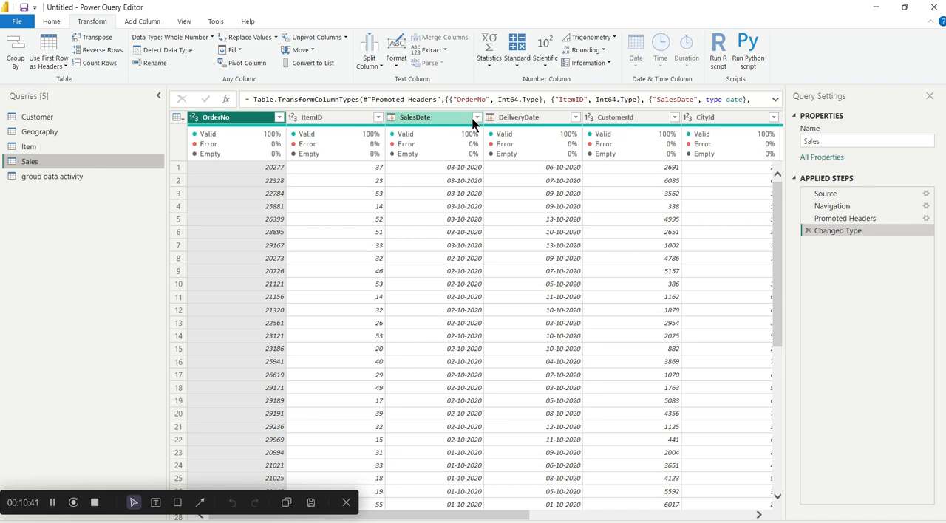
pyautogui.click(142, 24)
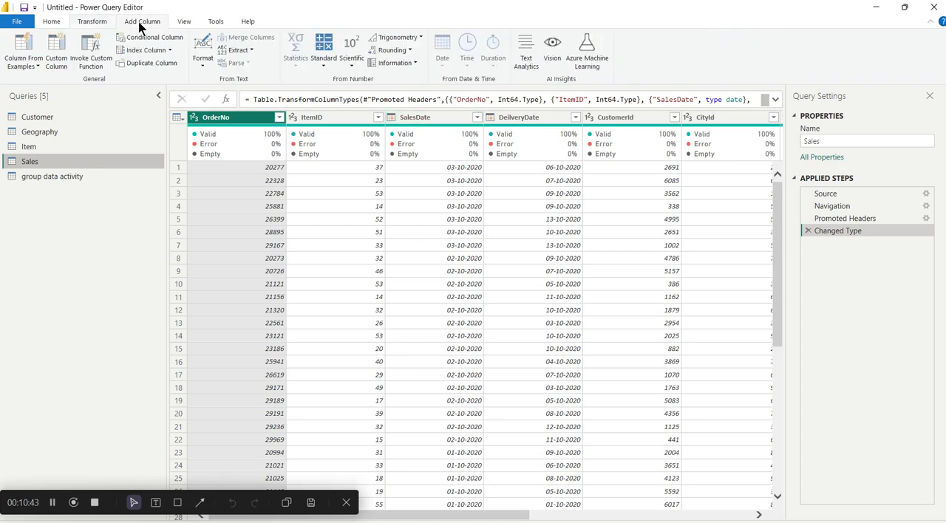
pyautogui.click(94, 24)
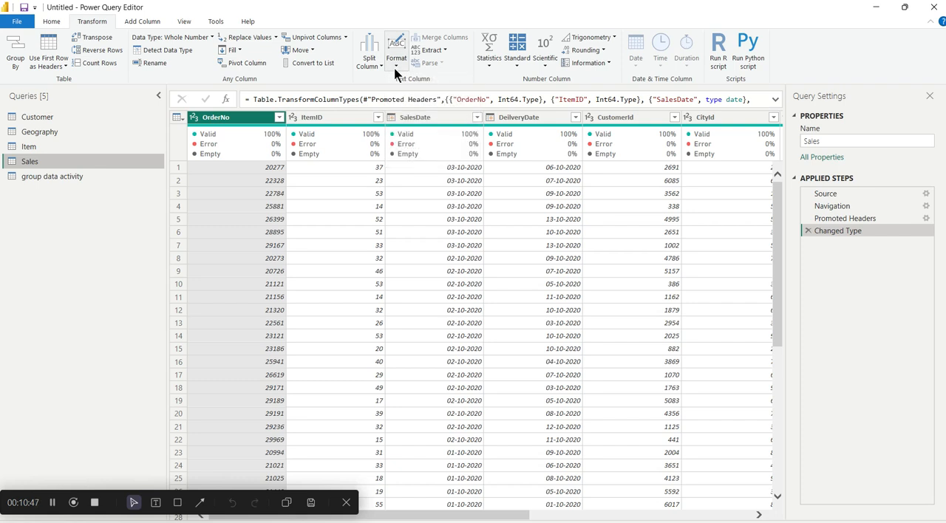
pyautogui.click(60, 176)
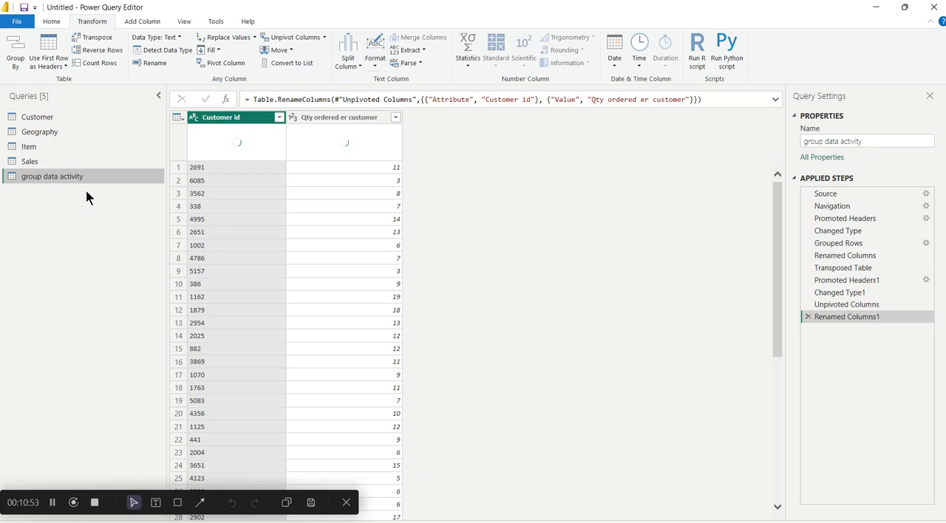
pyautogui.click(79, 164)
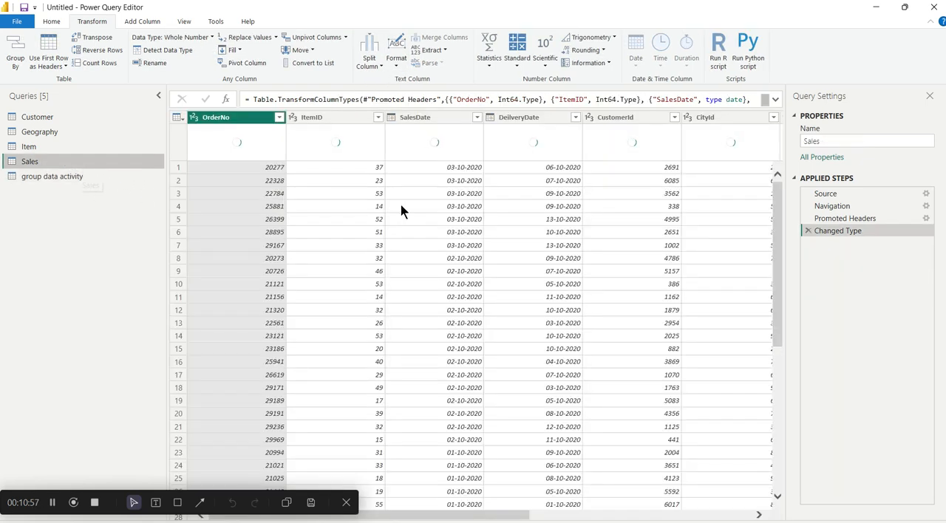
pyautogui.hscroll(5, 556, 270)
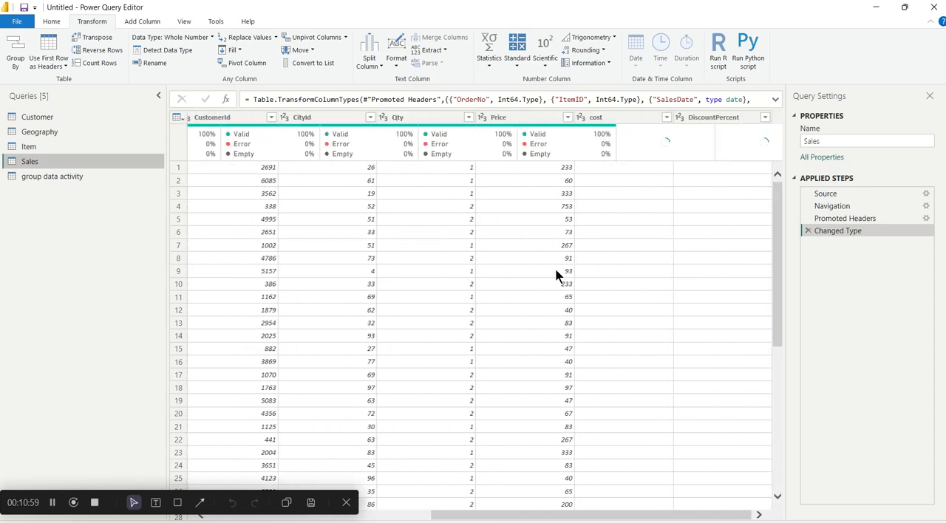
pyautogui.hscroll(-5, 560, 276)
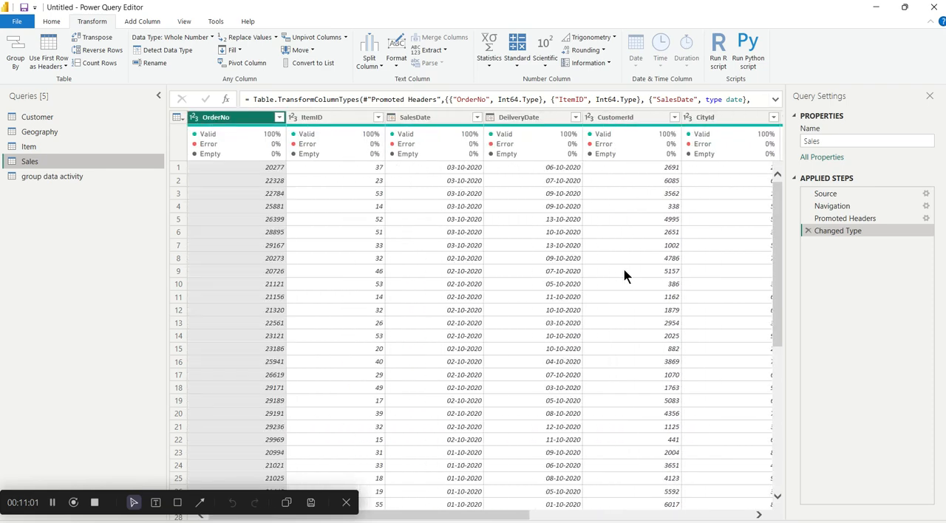
# - Convert the text in the Geography query's City column to uppercase
pyautogui.click(59, 132)
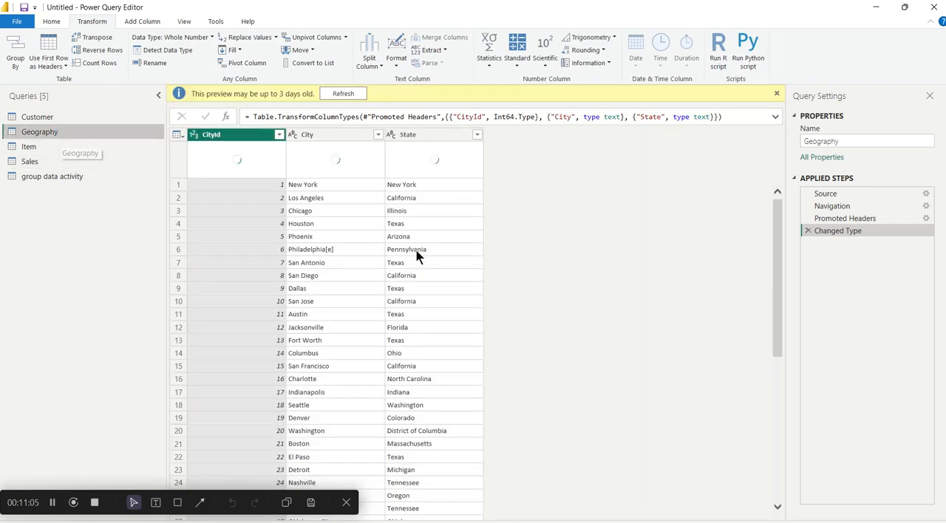
pyautogui.click(344, 134)
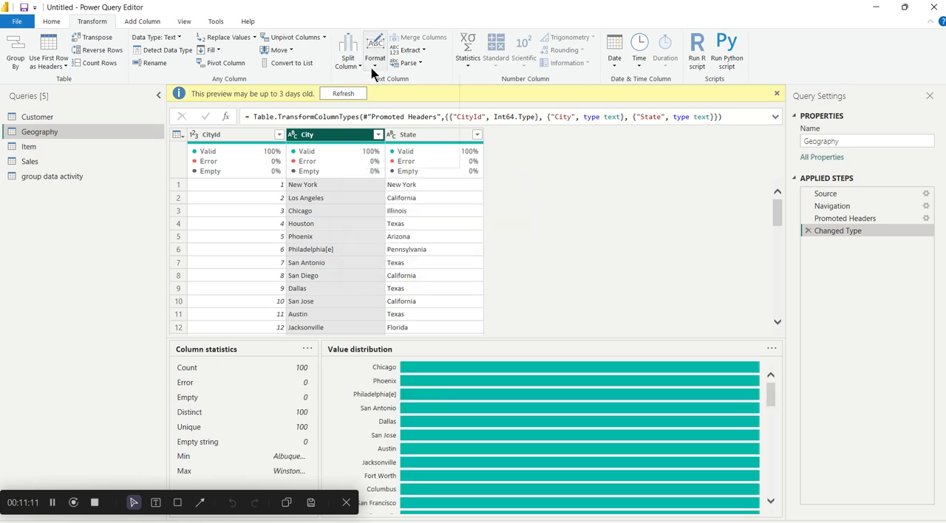
pyautogui.click(374, 67)
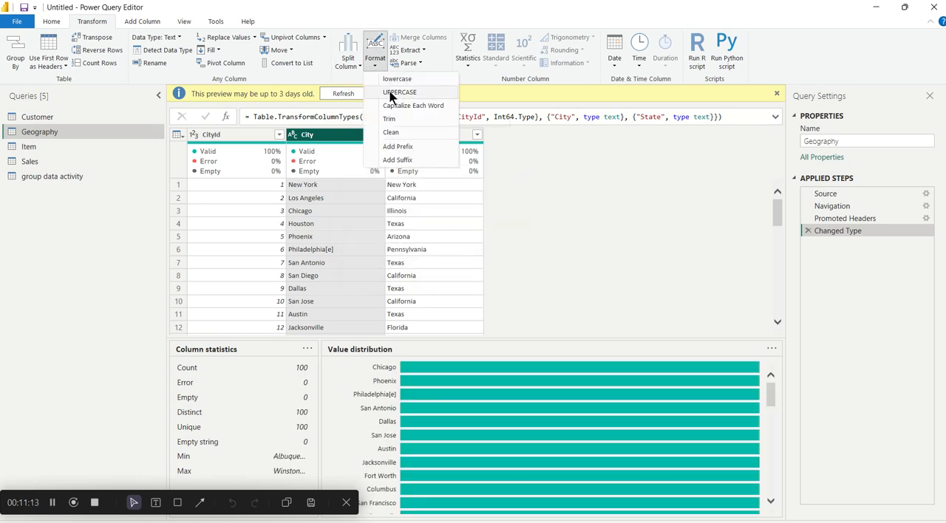
pyautogui.click(389, 91)
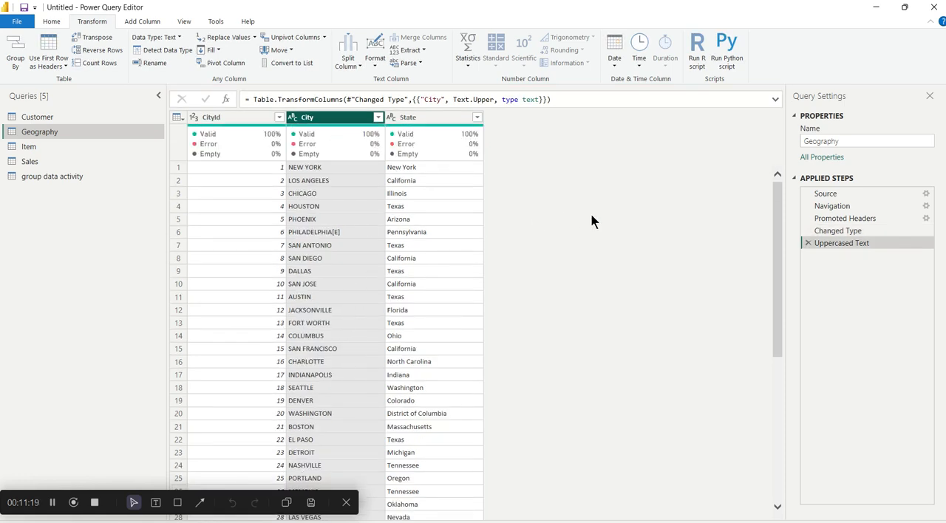
# - Remove the uppercase conversion of the City column from the Geography query's applied steps
pyautogui.moveTo(375, 132)
pyautogui.click(807, 242)
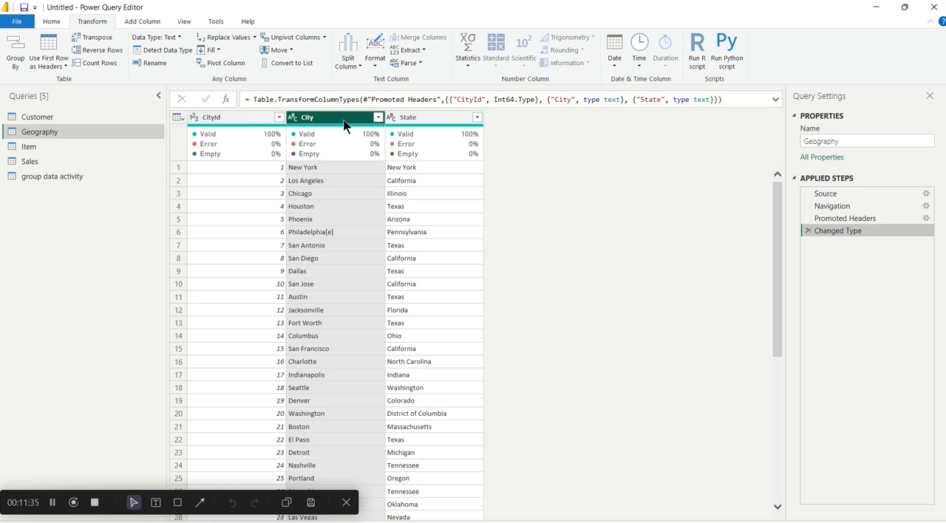
# - Merge the Geography query's City and State columns with a comma separator into a column named "city and state"
pyautogui.keyDown('ctrl'); pyautogui.click(416, 122); pyautogui.keyUp('ctrl')
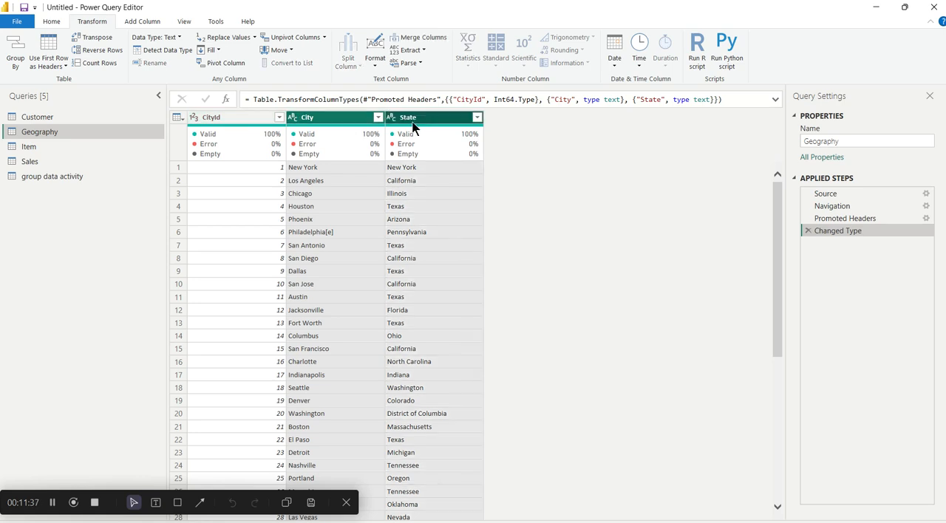
pyautogui.click(434, 40)
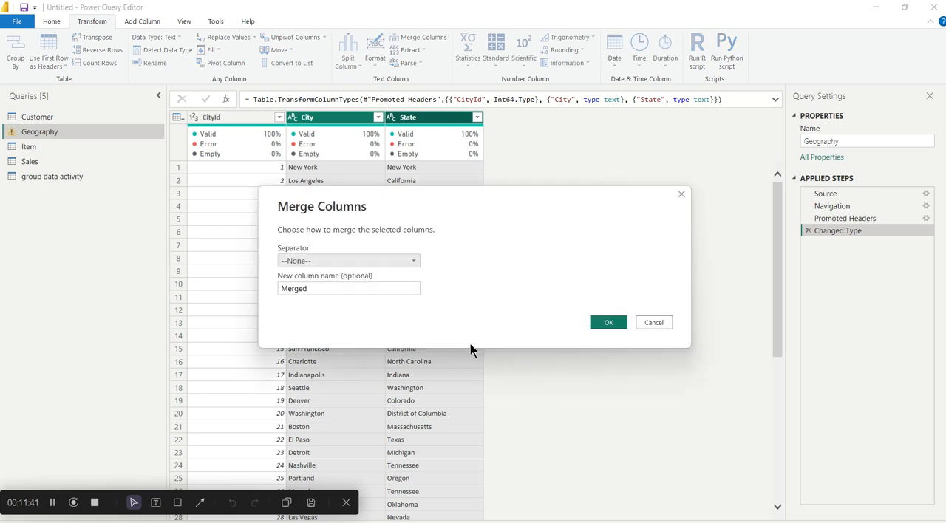
pyautogui.click(387, 260)
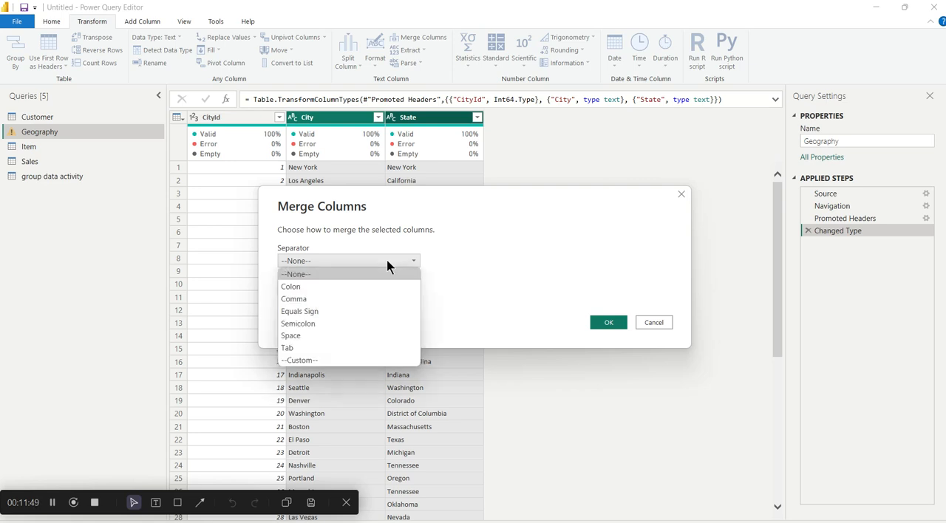
pyautogui.click(300, 300)
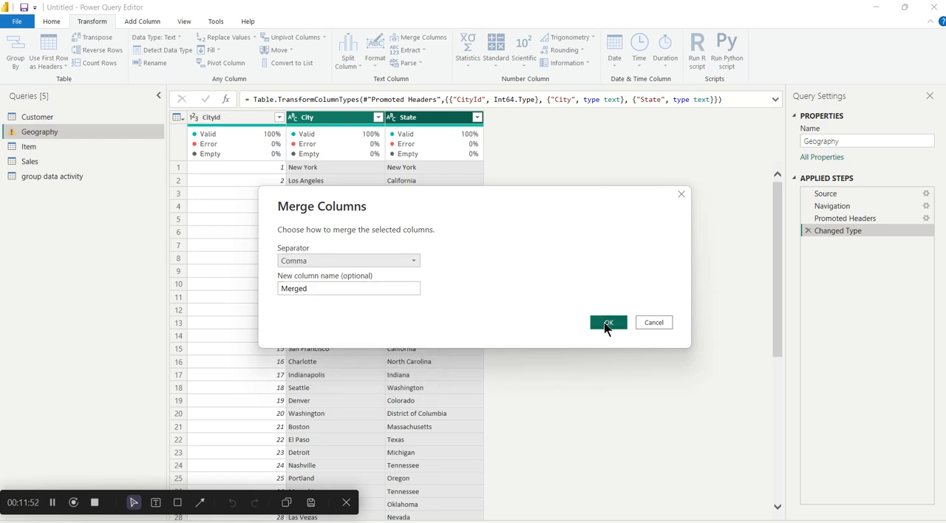
pyautogui.click(293, 288)
pyautogui.hotkey('ctrl', 'a')
pyautogui.press('BackSpace')
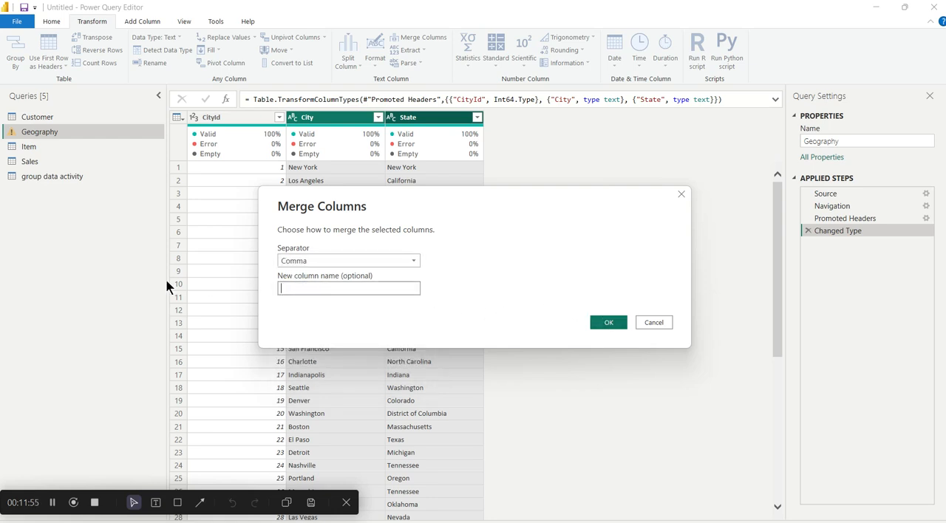
pyautogui.write('city and state')
pyautogui.click(606, 325)
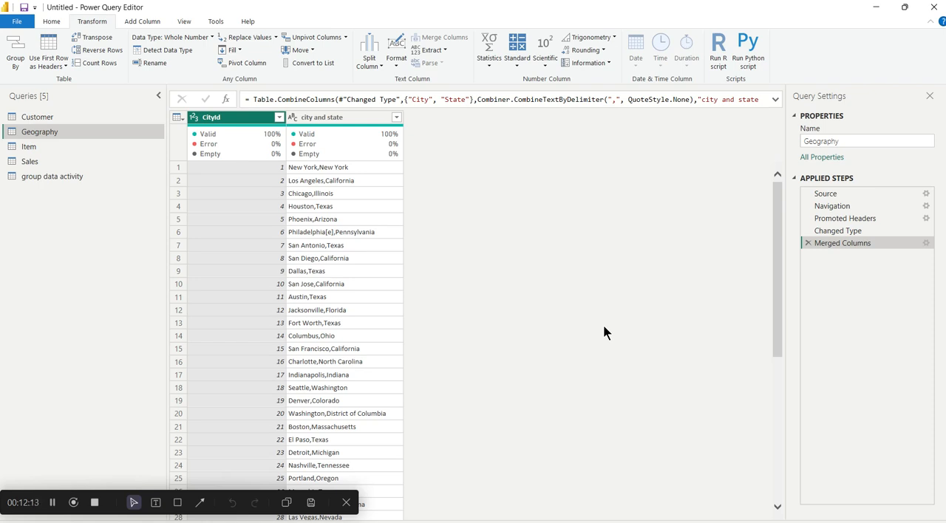
pyautogui.click(442, 51)
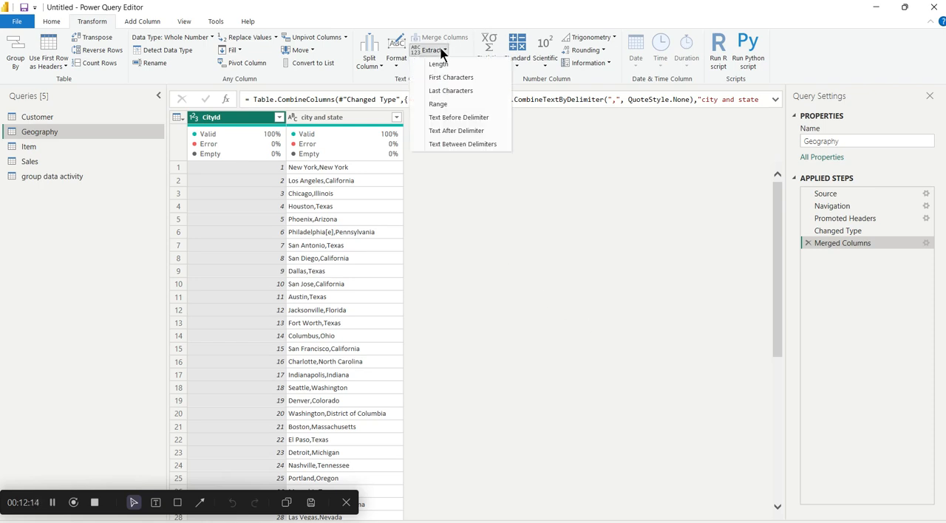
pyautogui.click(487, 119)
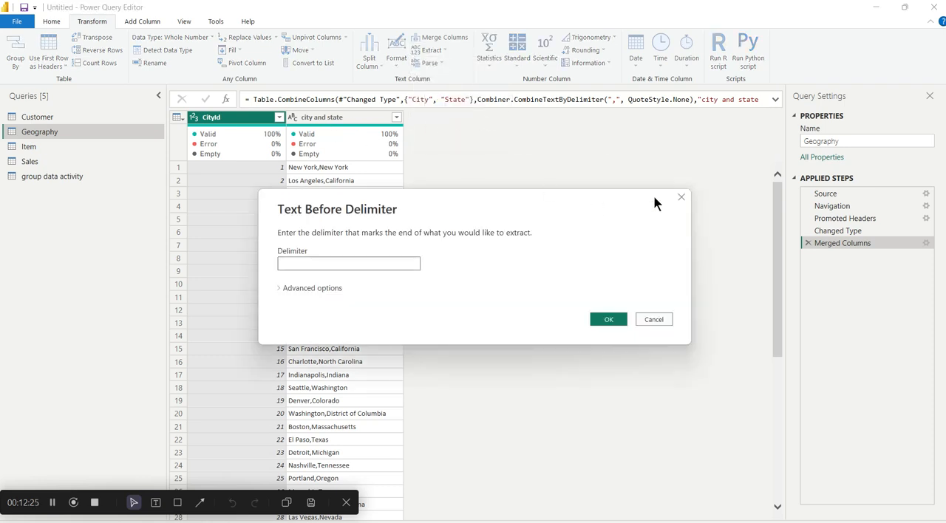
pyautogui.click(681, 197)
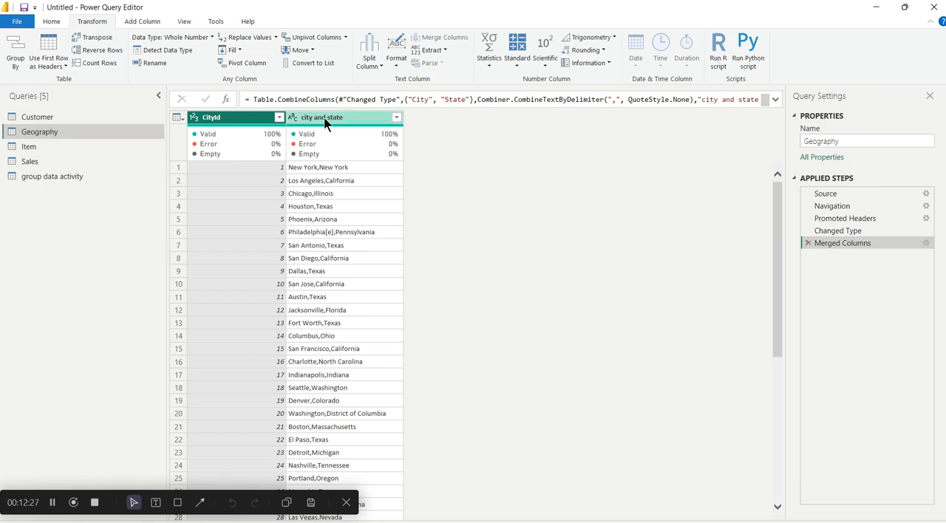
pyautogui.click(325, 118)
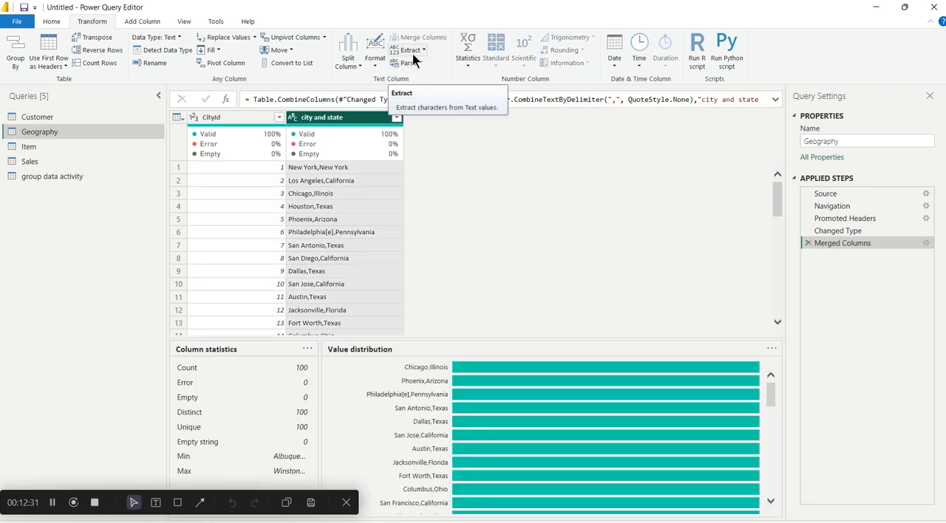
pyautogui.click(412, 52)
pyautogui.click(412, 51)
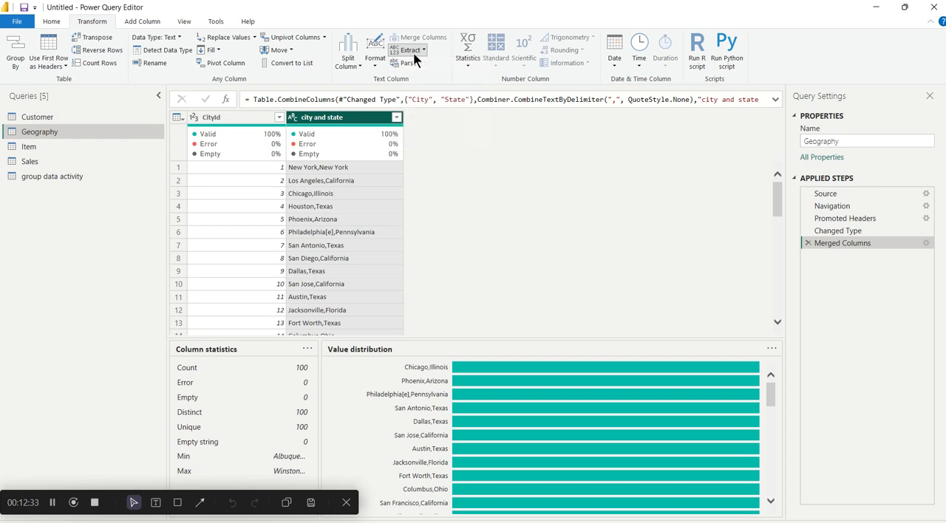
pyautogui.click(412, 52)
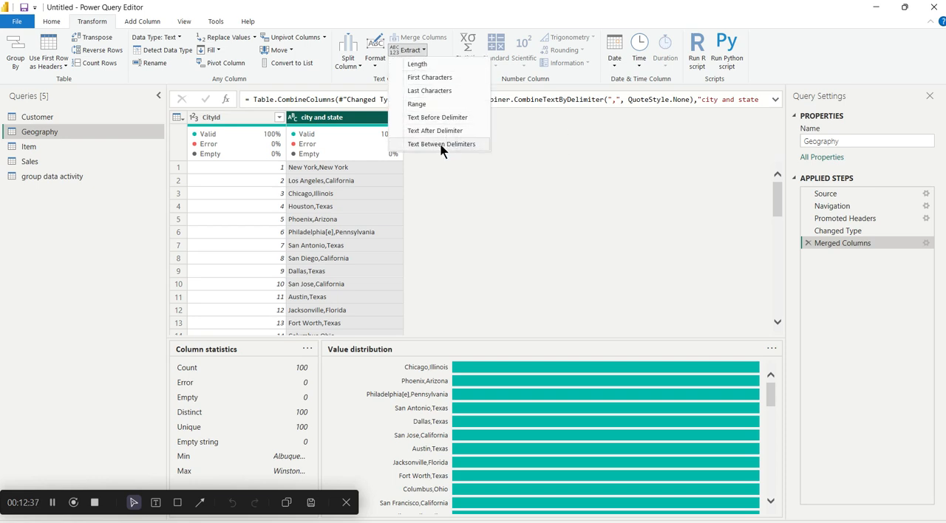
pyautogui.click(445, 117)
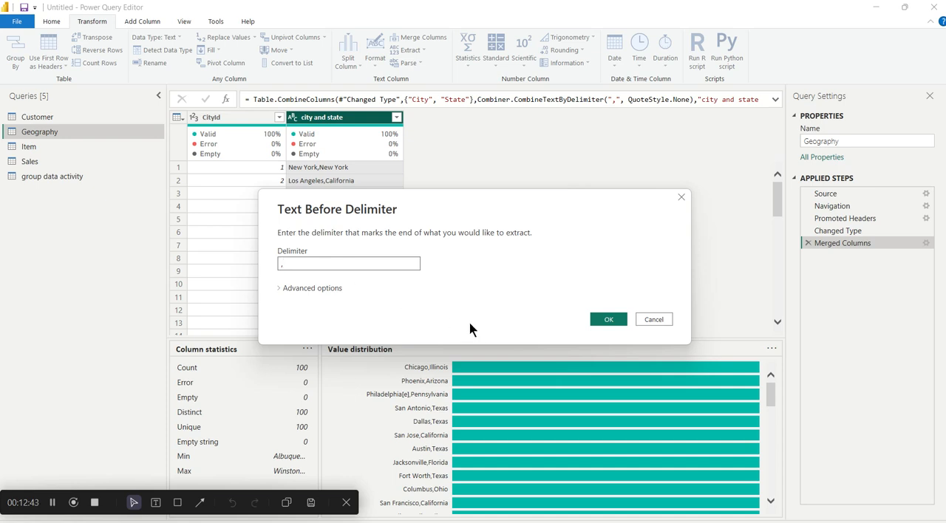
pyautogui.click(281, 288)
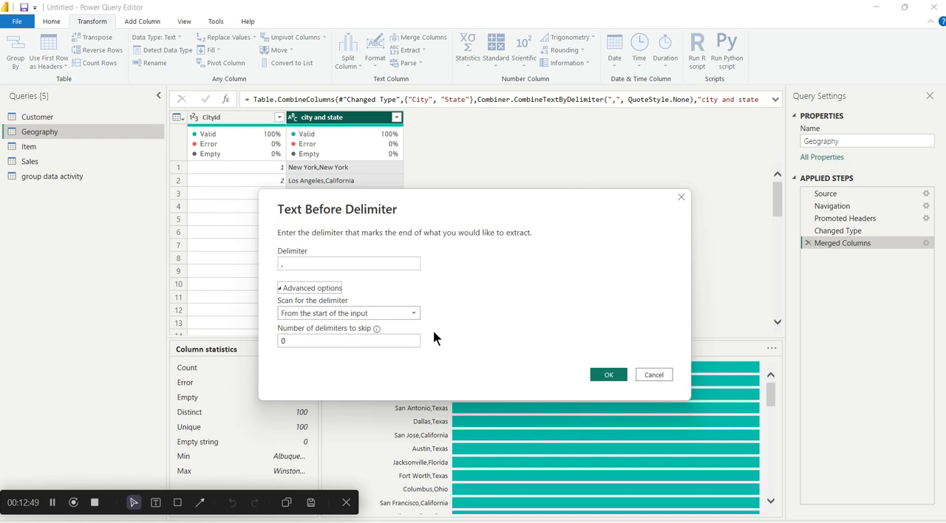
pyautogui.click(659, 377)
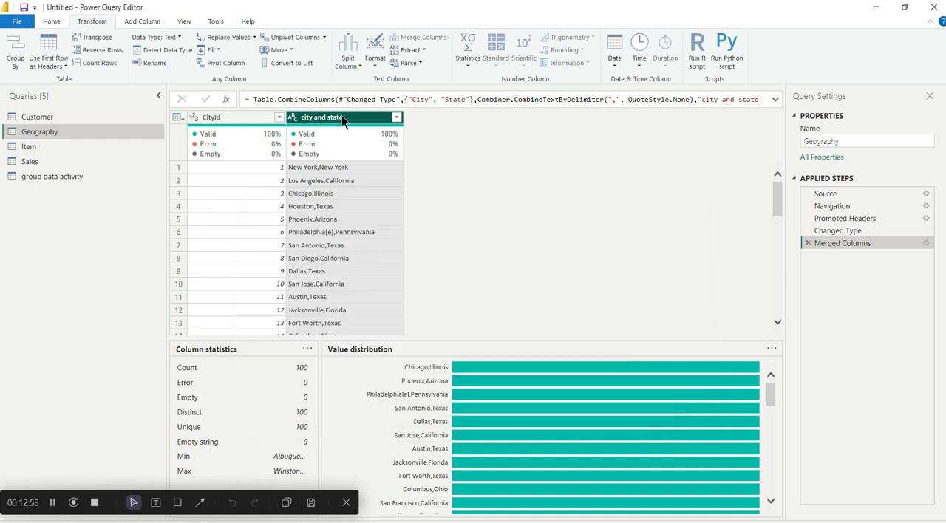
# - Extract the text before the comma delimiter in the city and state column
pyautogui.click(414, 50)
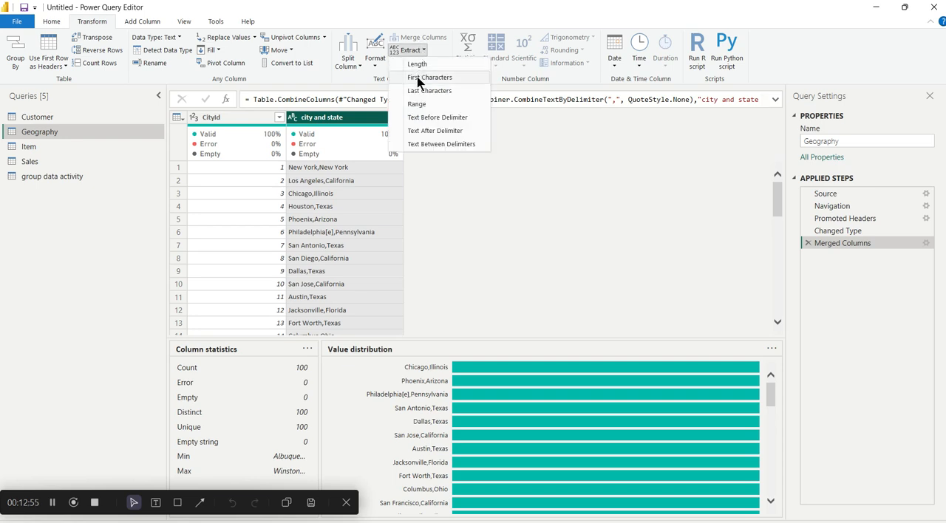
pyautogui.click(445, 119)
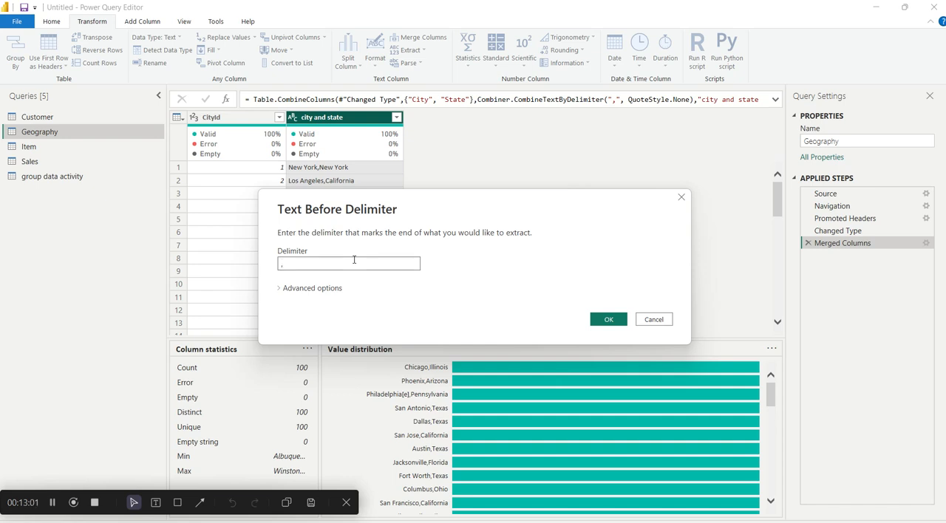
pyautogui.click(608, 320)
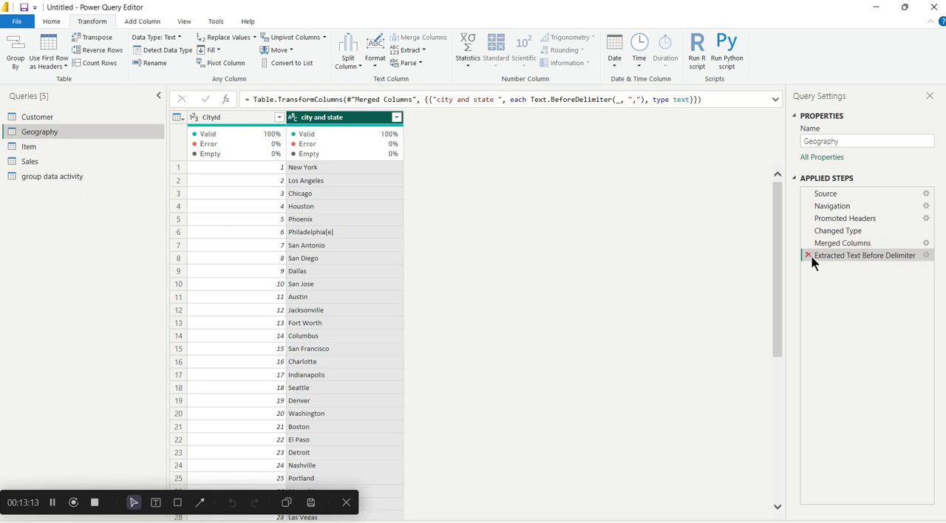
# - Compare the merged and extracted results, and examine the scan direction options in the text-before-delimiter settings
pyautogui.click(838, 244)
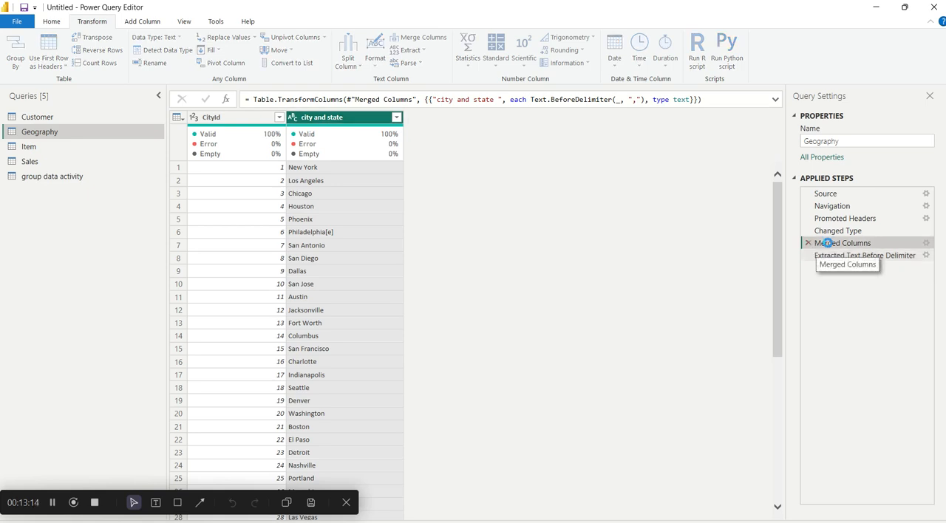
pyautogui.click(872, 255)
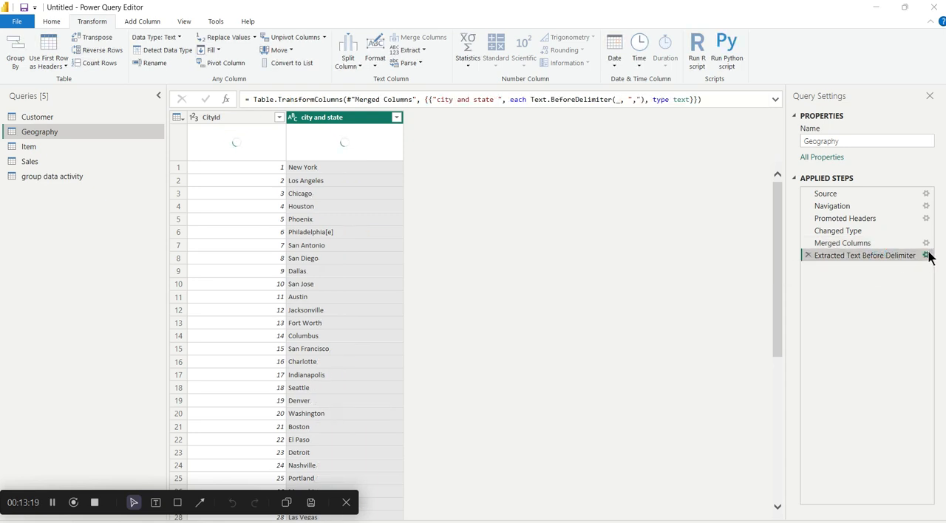
pyautogui.click(926, 255)
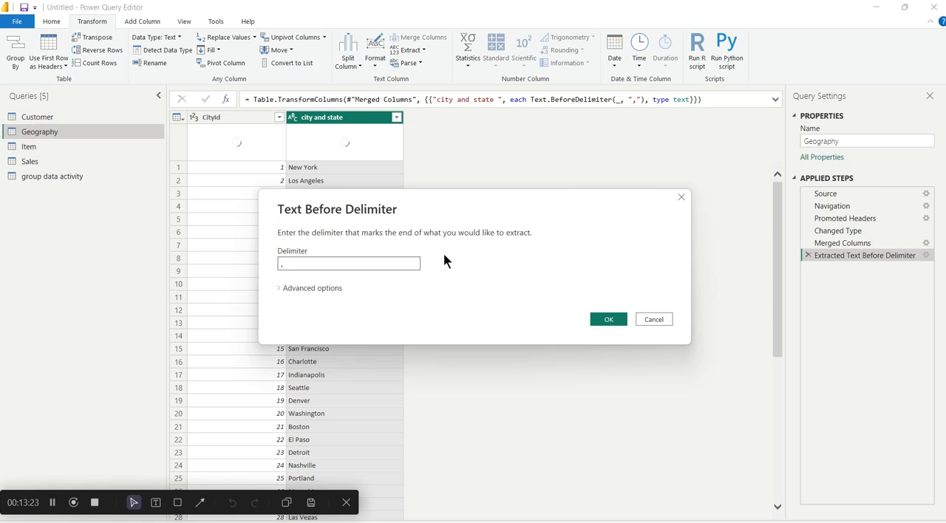
pyautogui.write(',')
pyautogui.click(308, 288)
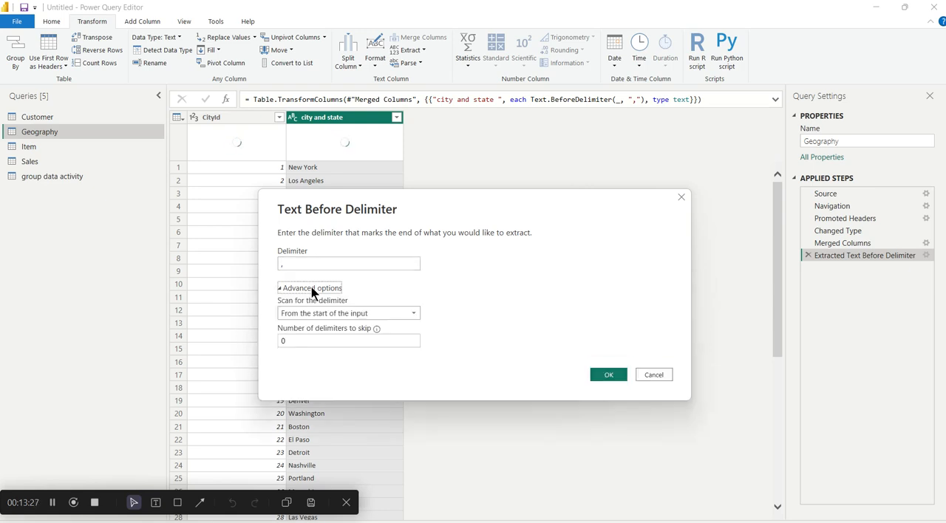
pyautogui.click(325, 311)
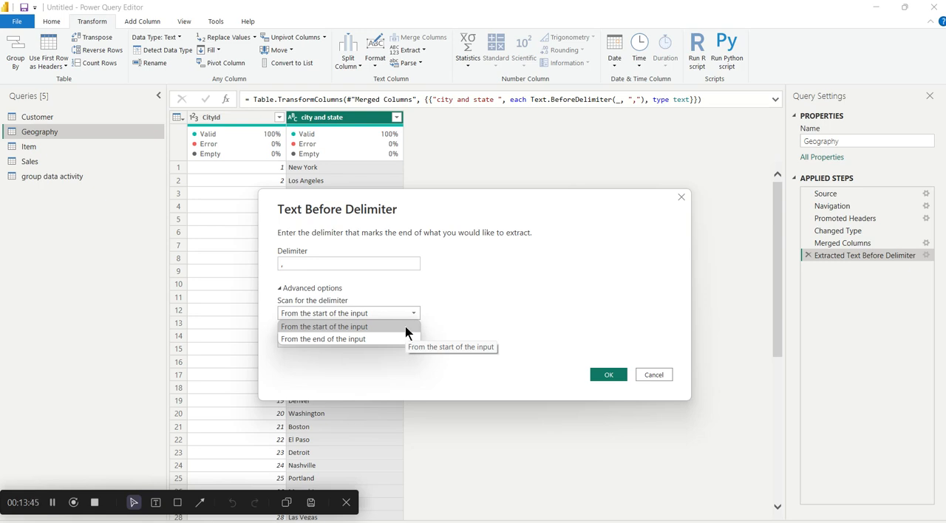
pyautogui.click(654, 376)
pyautogui.click(654, 376)
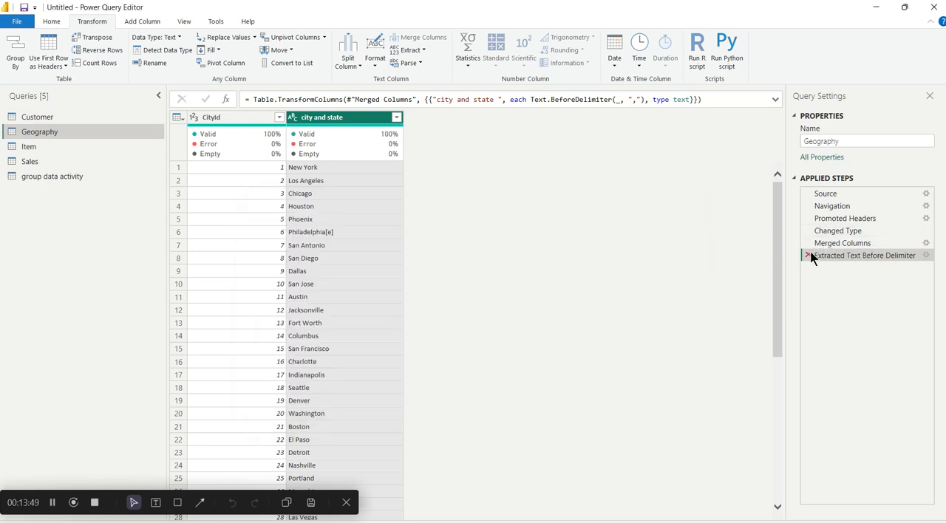
# - Remove the text extraction and the column merge from the Geography query's applied steps
pyautogui.click(807, 255)
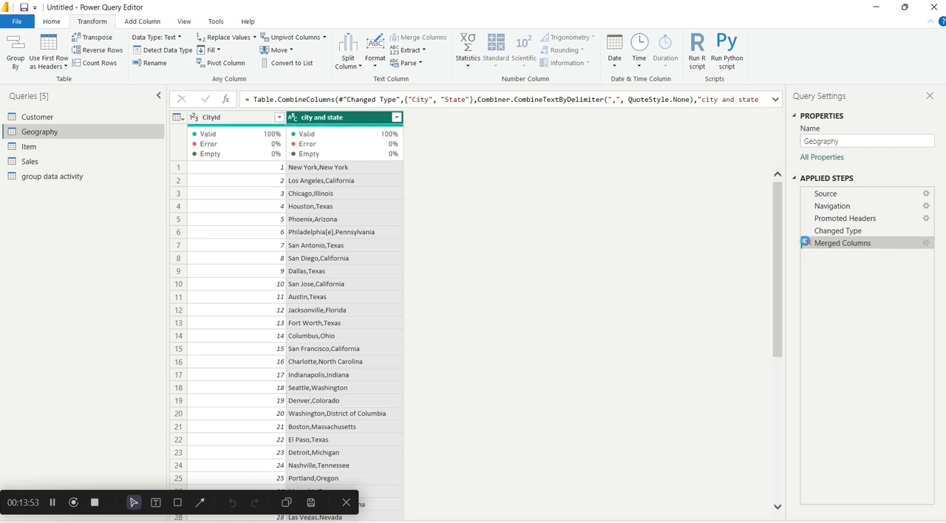
pyautogui.click(806, 243)
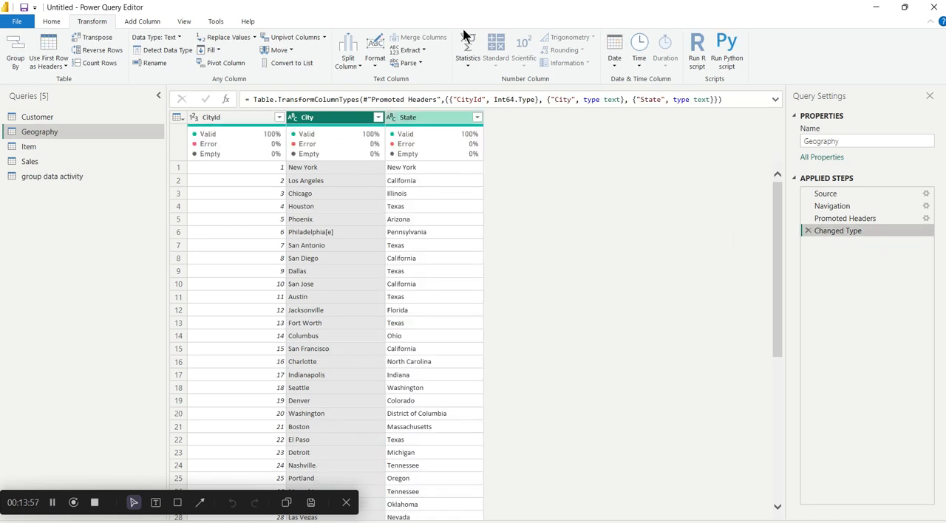
# - Examine the statistics calculations available for the Qty column of the Sales query
pyautogui.click(69, 162)
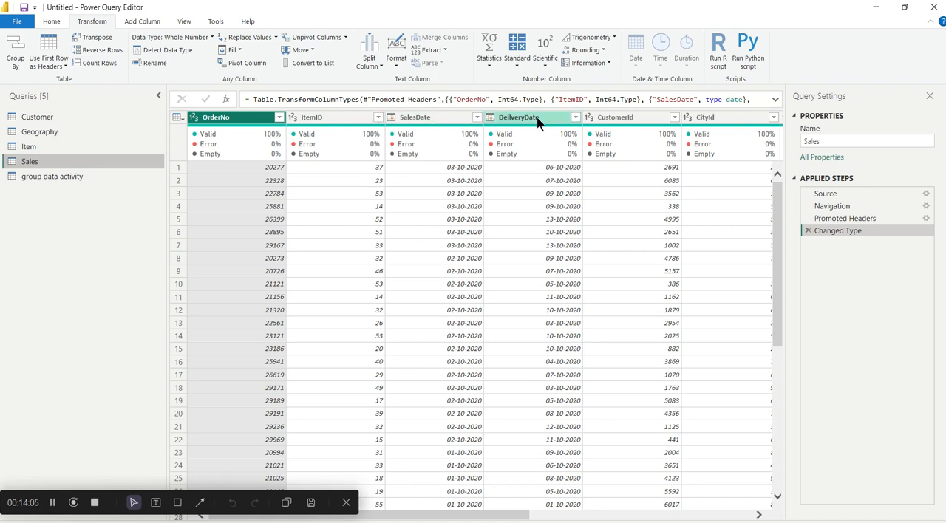
pyautogui.moveTo(607, 136)
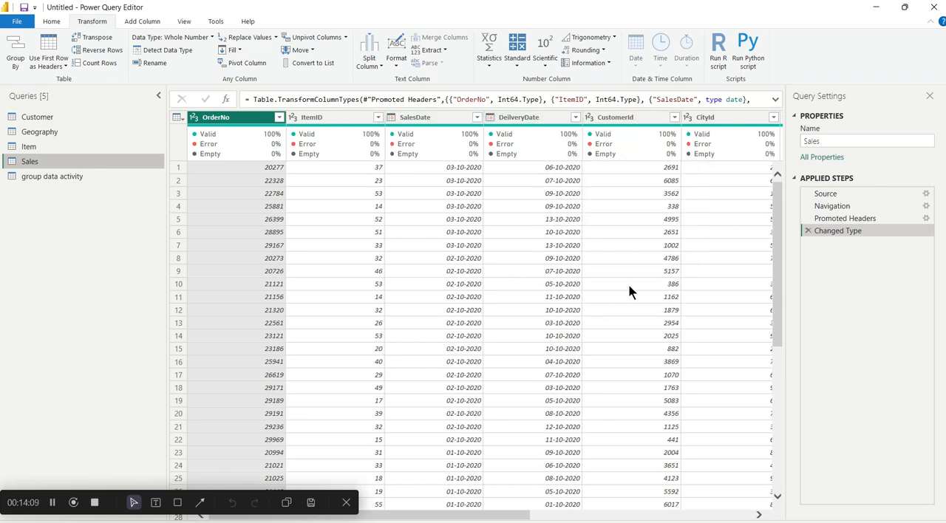
pyautogui.hscroll(5, 629, 286)
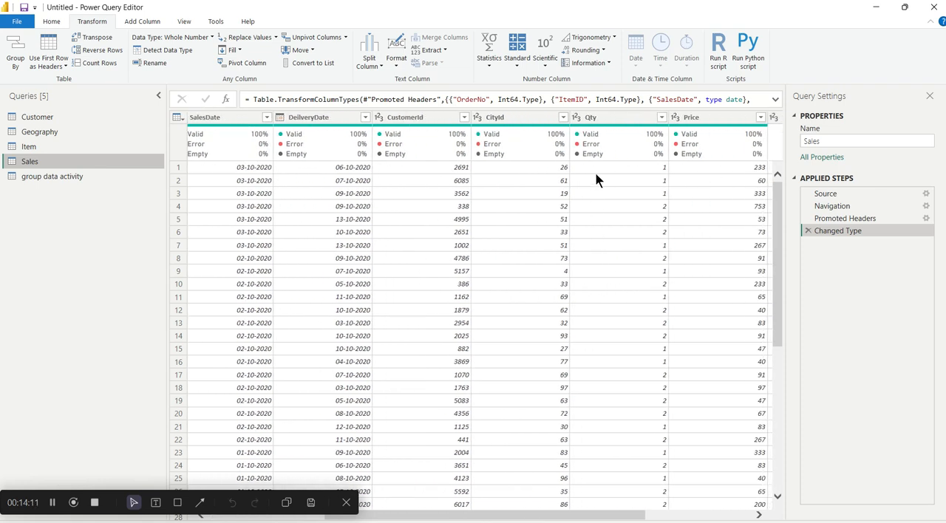
pyautogui.click(608, 120)
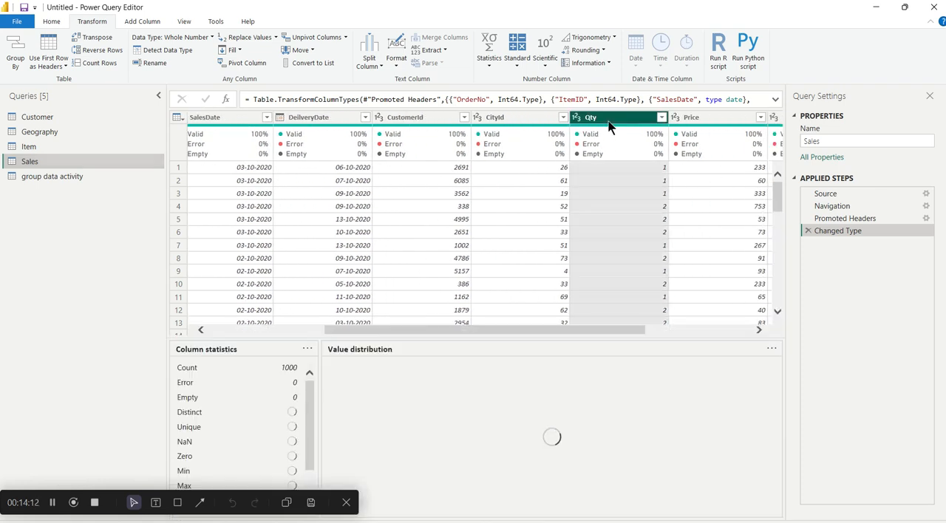
pyautogui.click(490, 67)
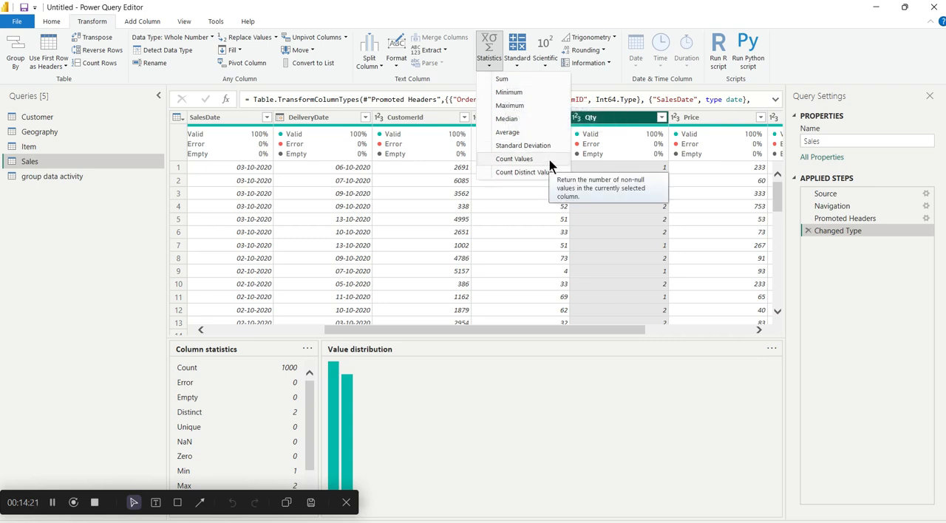
pyautogui.press('Escape')
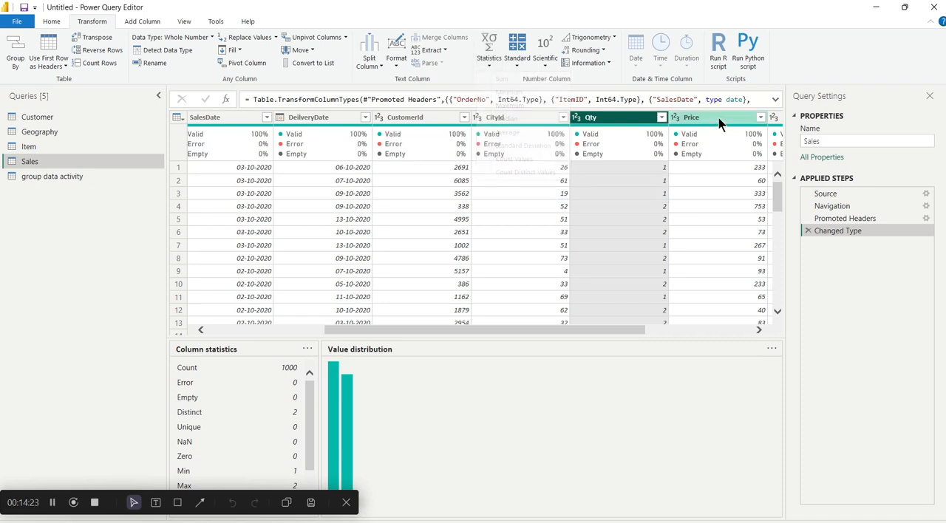